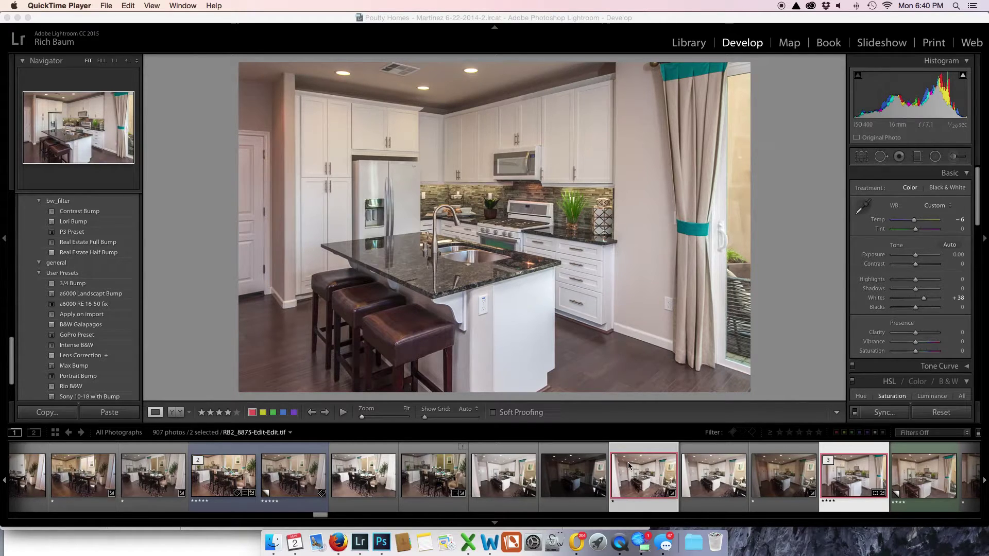
Compare the kitchen photo RB2_8875.NEF with its finished version RB2_8875-Edit-Edit.tif, returning to the NEF.
left_click(633, 491)
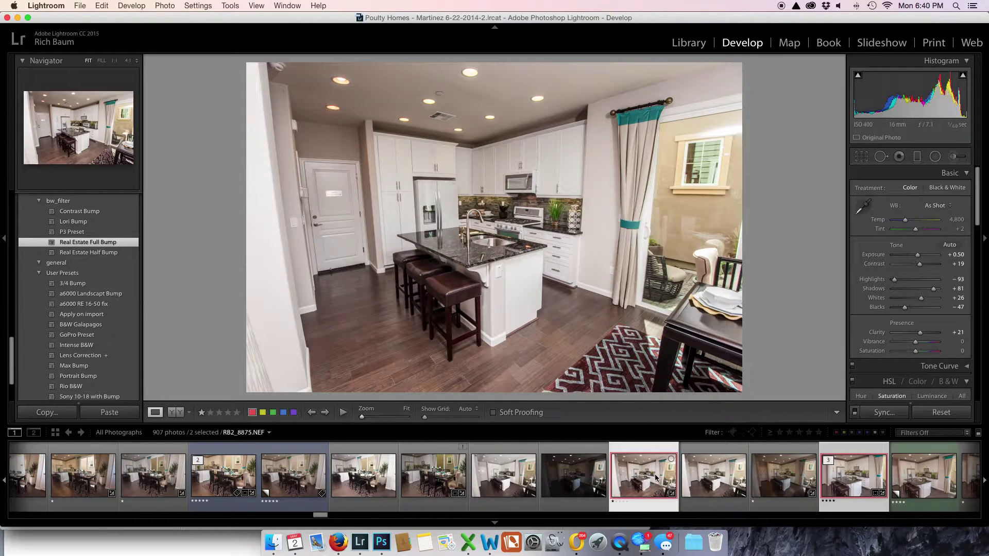
left_click(855, 479)
left_click(637, 473)
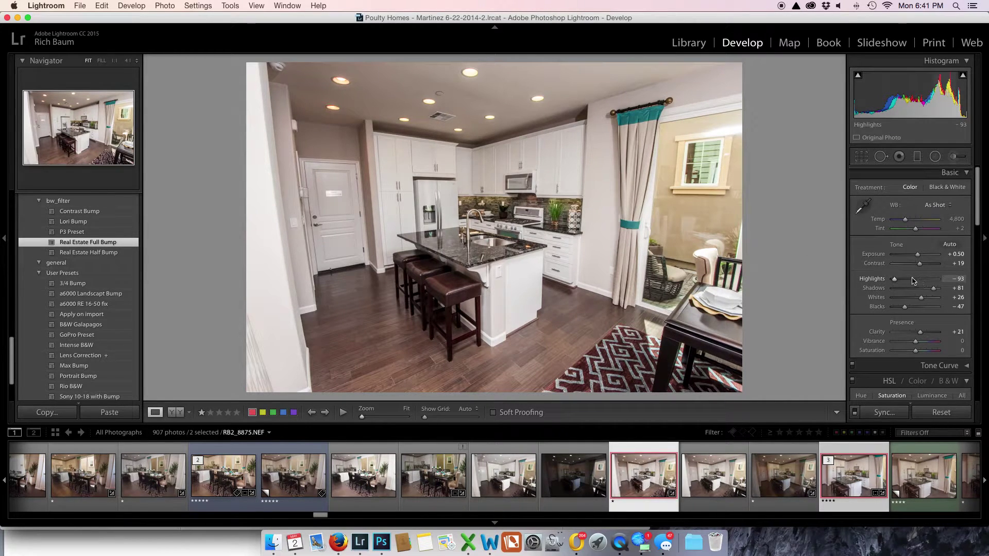
Straighten the vertical lines of the kitchen photo by setting the manual lens correction's Vertical transform to +25.
scroll(913, 281, "down", 5)
scroll(913, 281, "down", 15)
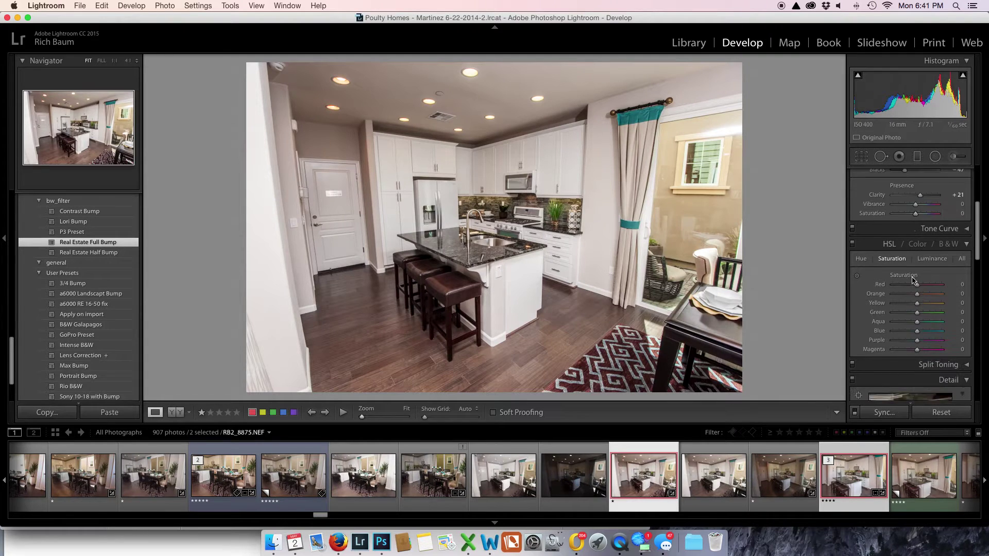
scroll(913, 281, "down", 3)
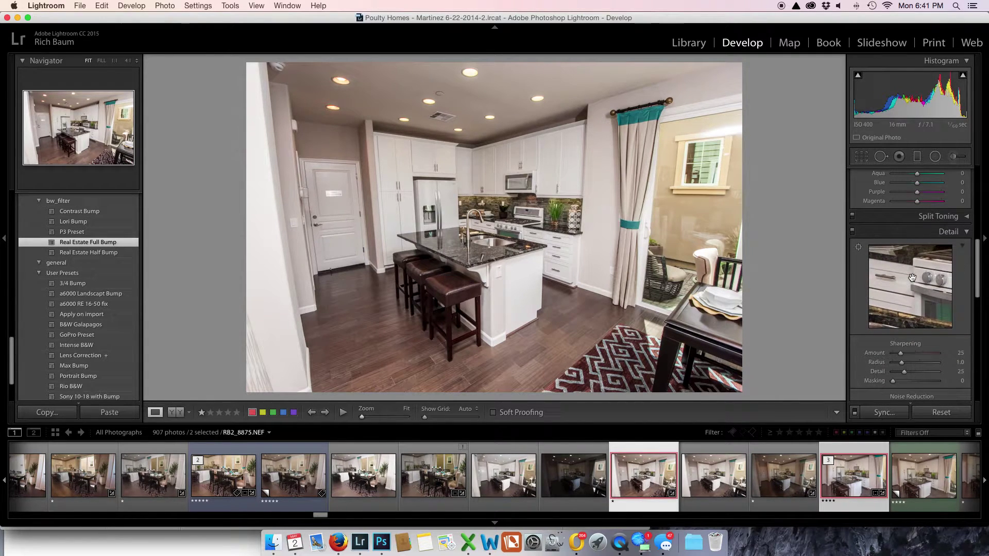
scroll(911, 278, "down", 8)
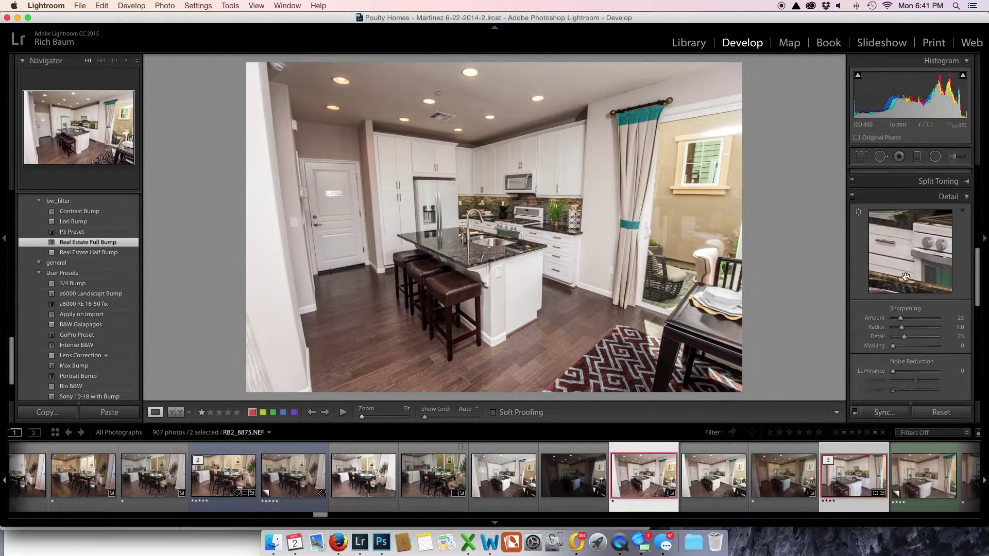
scroll(906, 279, "down", 3)
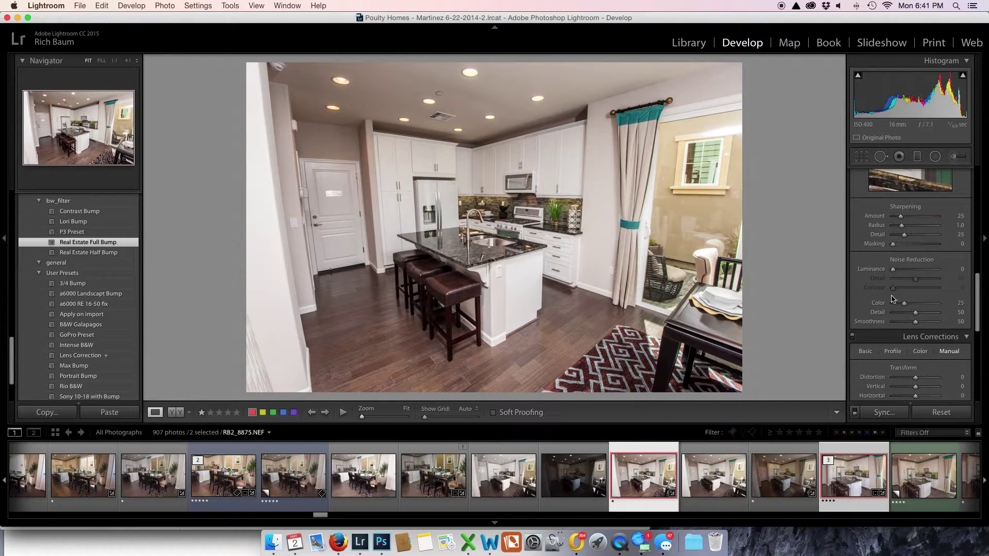
scroll(891, 304, "down", 3)
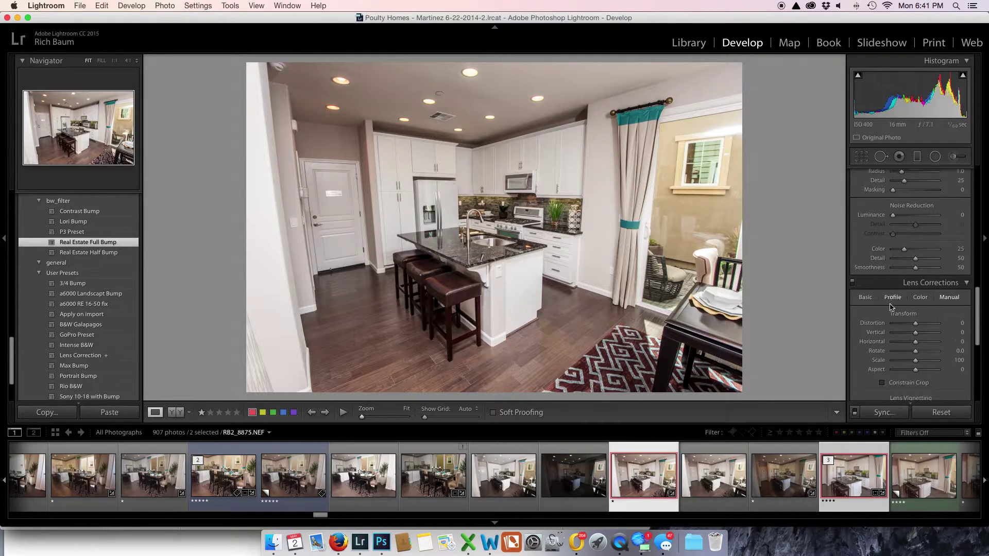
scroll(891, 307, "down", 2)
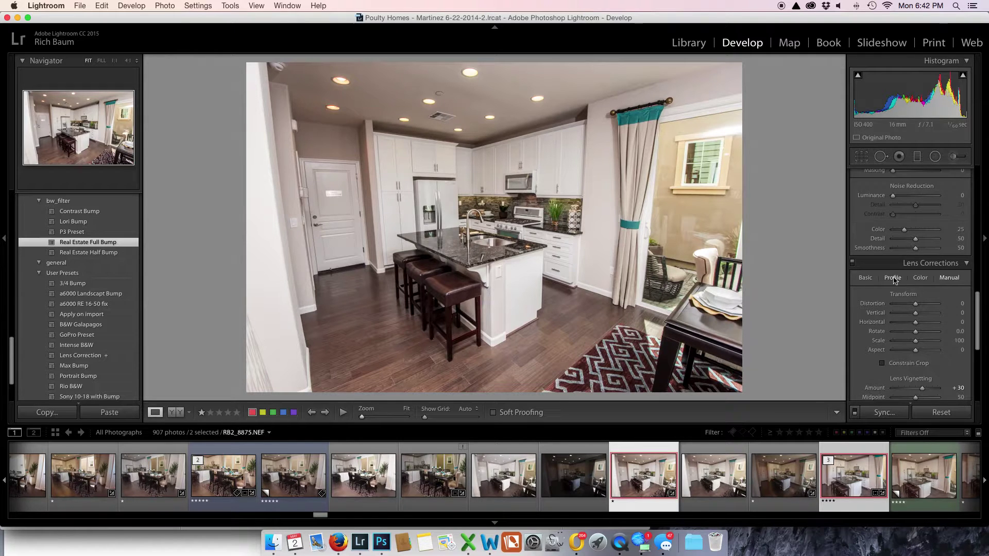
left_click(911, 328)
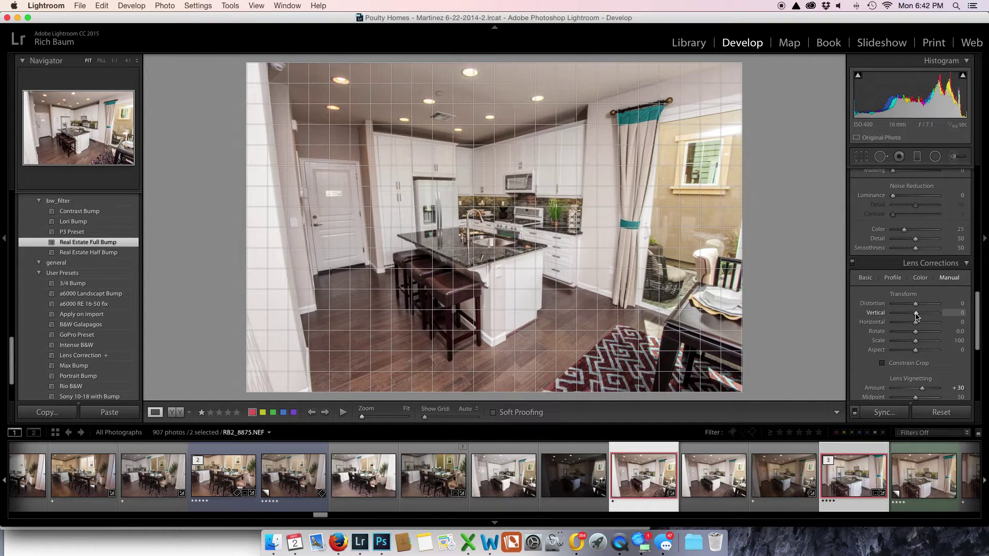
left_click_drag(916, 316, 921, 318)
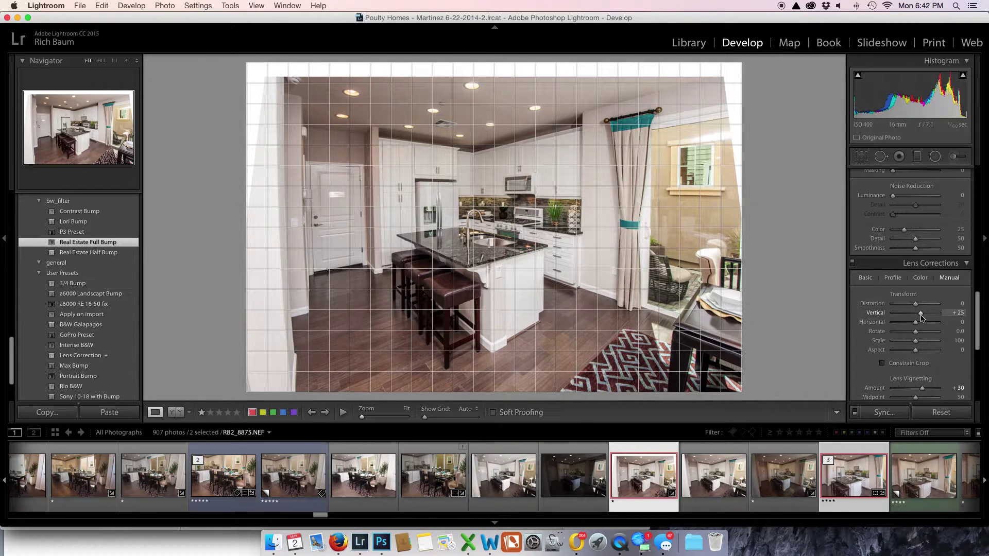
left_click_drag(921, 318, 908, 313)
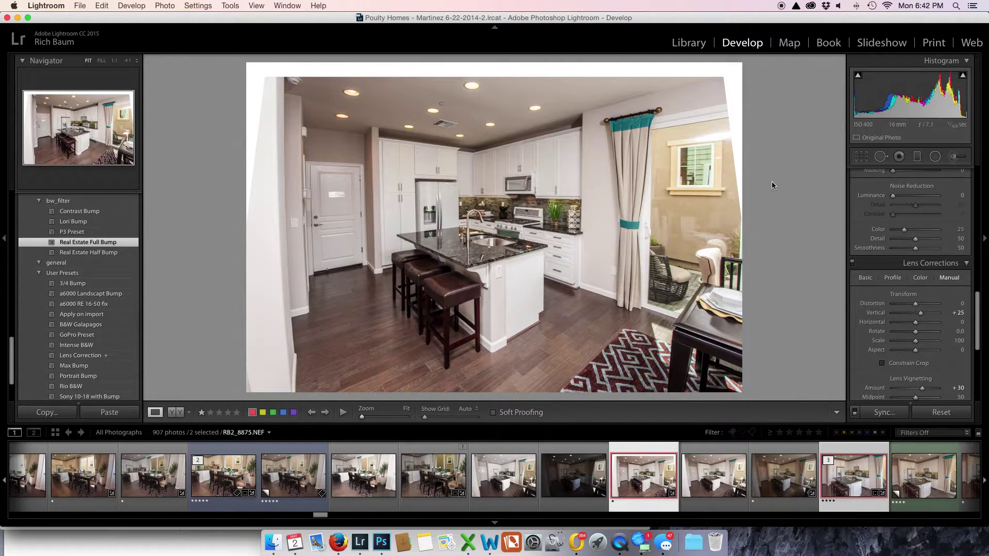
Crop the kitchen photo to about 4 x 3 around the island and cabinets, cutting off the white edges and most of the dining area.
left_click(861, 158)
left_click_drag(489, 60, 484, 82)
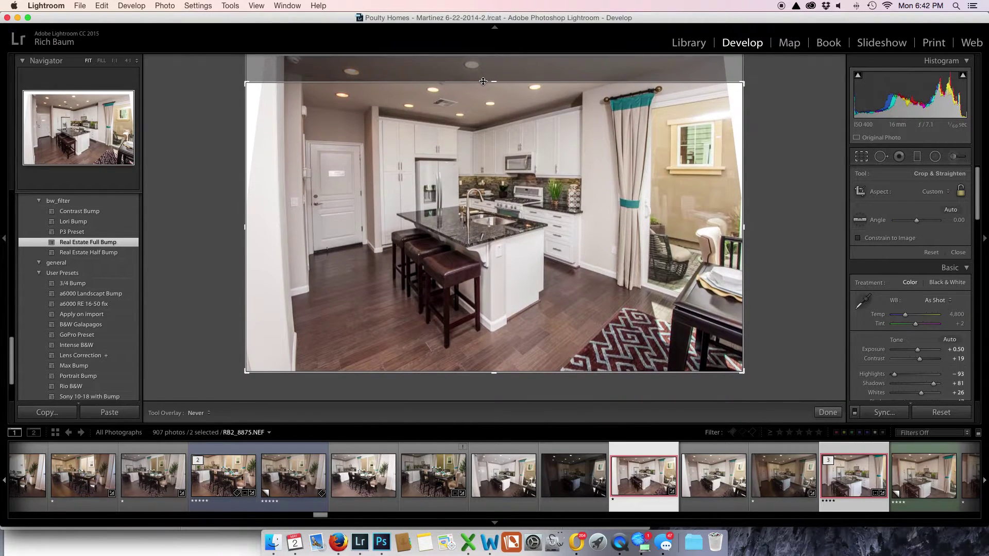
left_click_drag(743, 228, 703, 227)
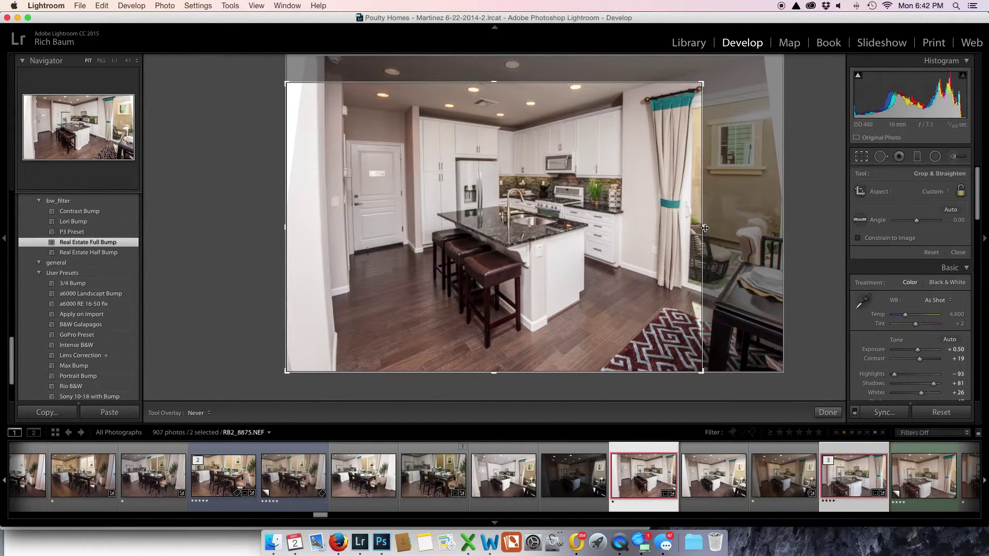
left_click_drag(285, 227, 332, 225)
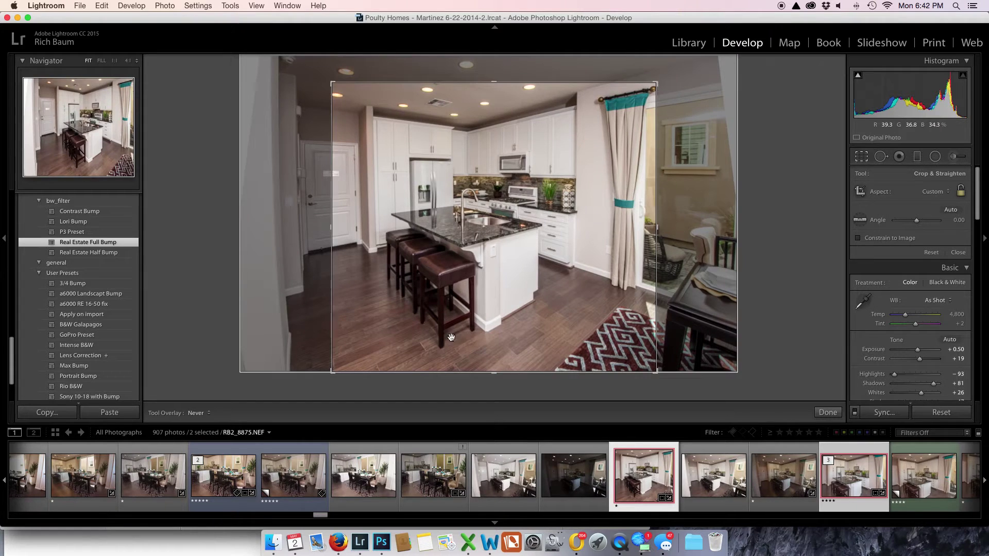
left_click_drag(493, 375, 492, 340)
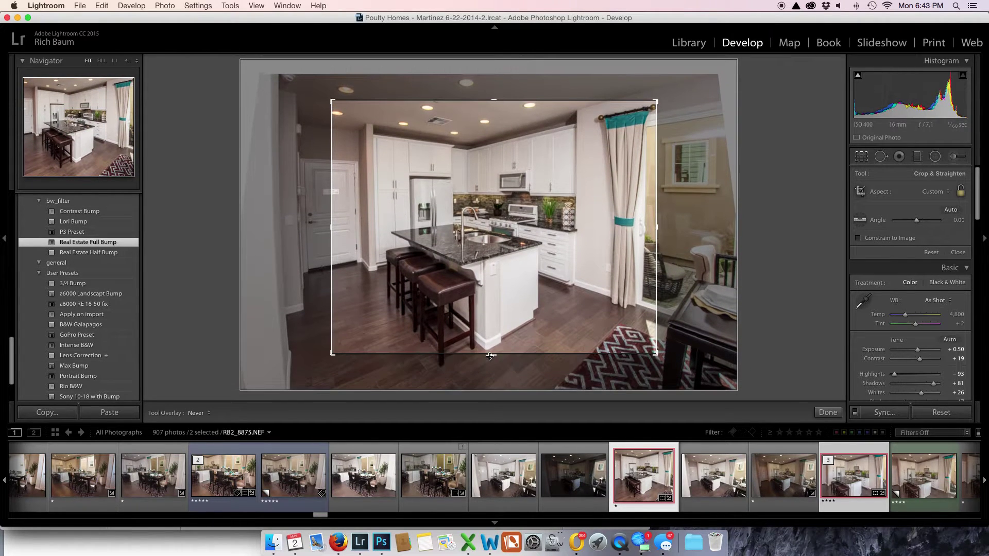
left_click_drag(494, 99, 494, 104)
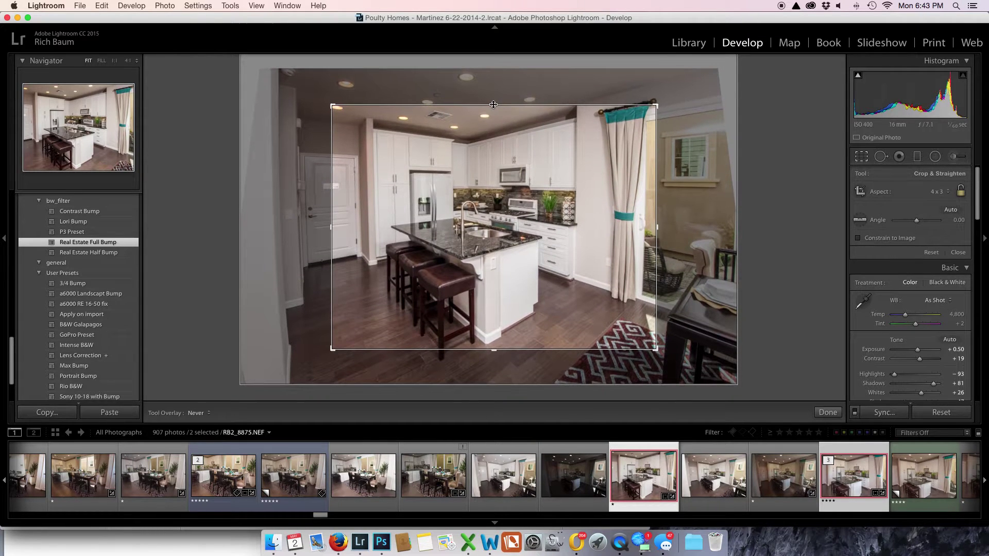
key("Return")
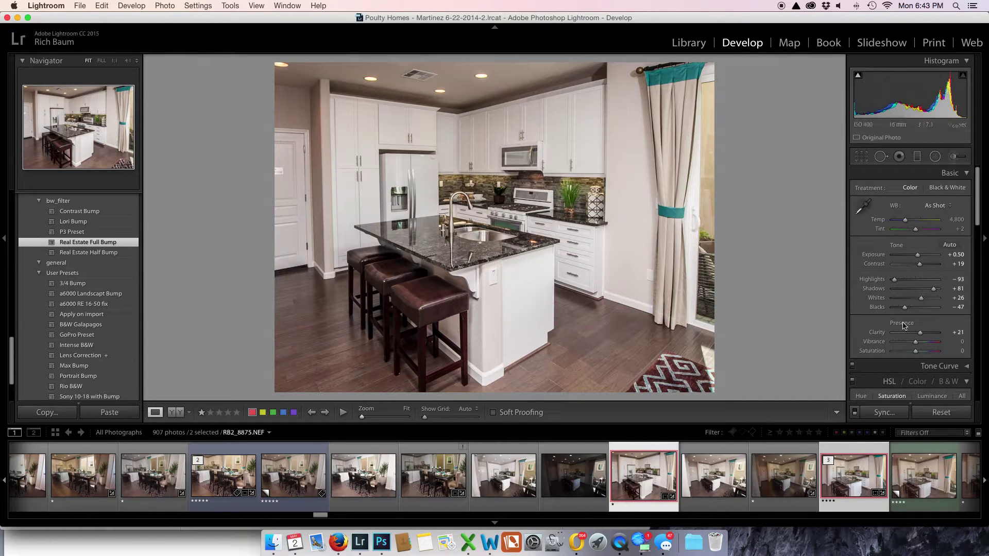
Rotate the kitchen photo within its crop to an angle of 0.65.
left_click(862, 156)
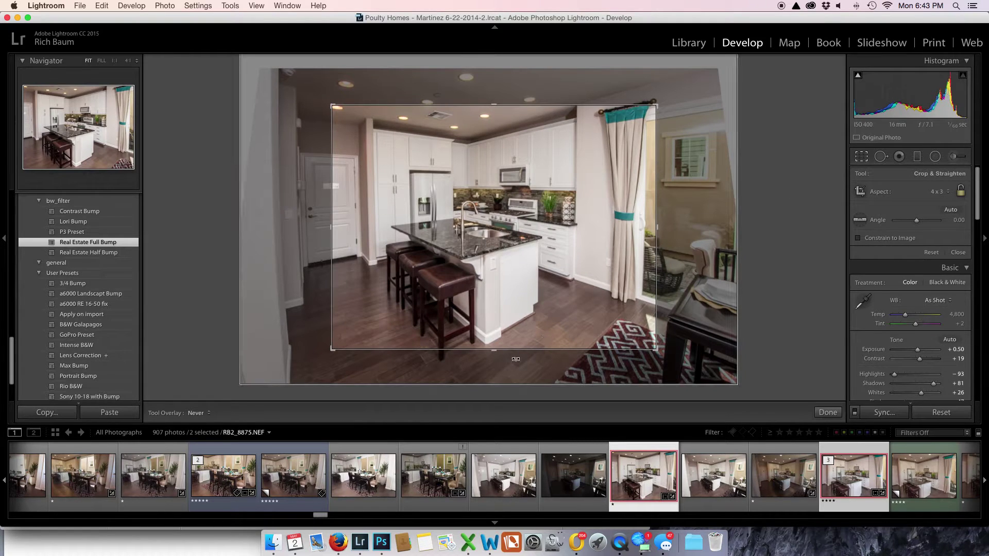
left_click_drag(512, 359, 510, 358)
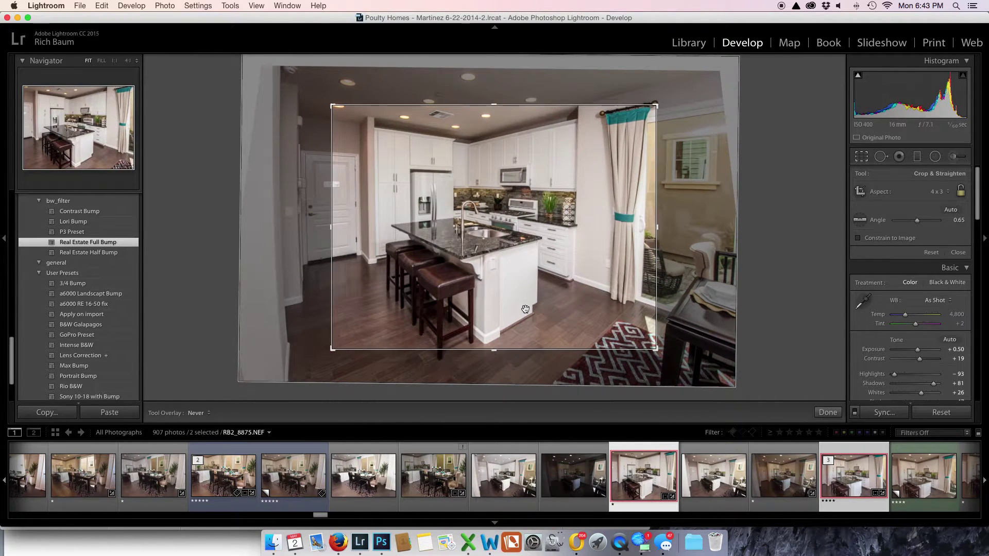
key("Return")
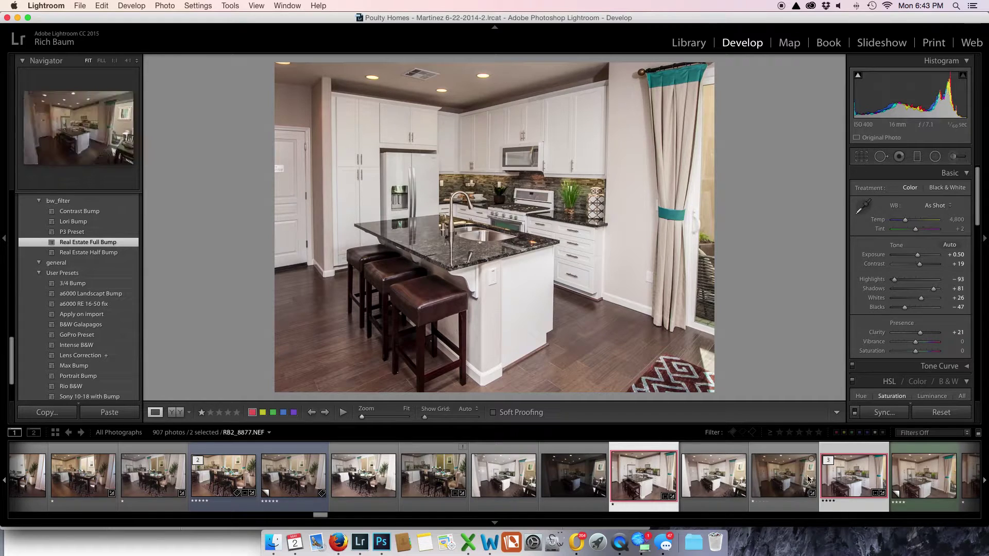
View the finished kitchen photo RB2_8875-Edit-Edit.tif and check its crop for comparison.
left_click(855, 476)
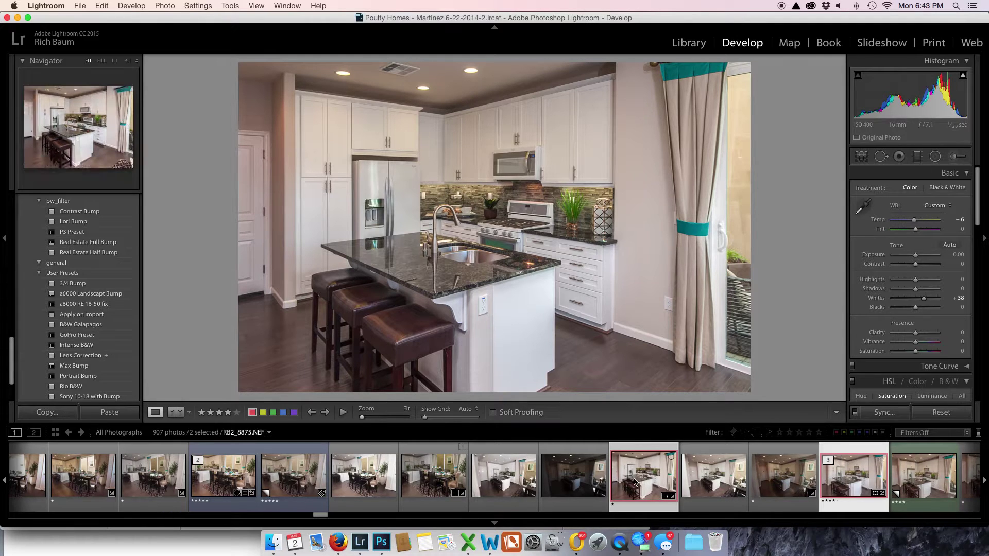
left_click(861, 157)
left_click_drag(493, 346, 493, 337)
left_click(853, 479)
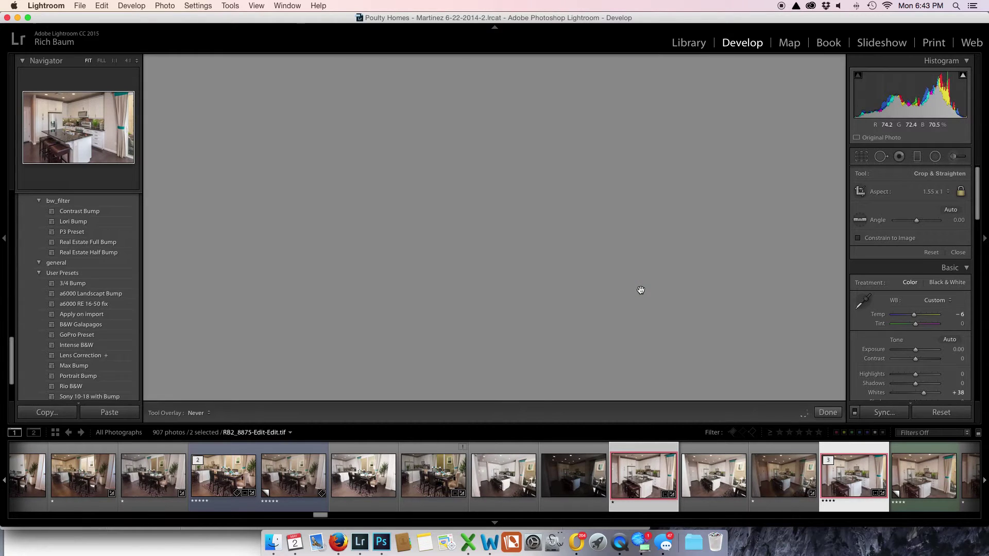
key("r")
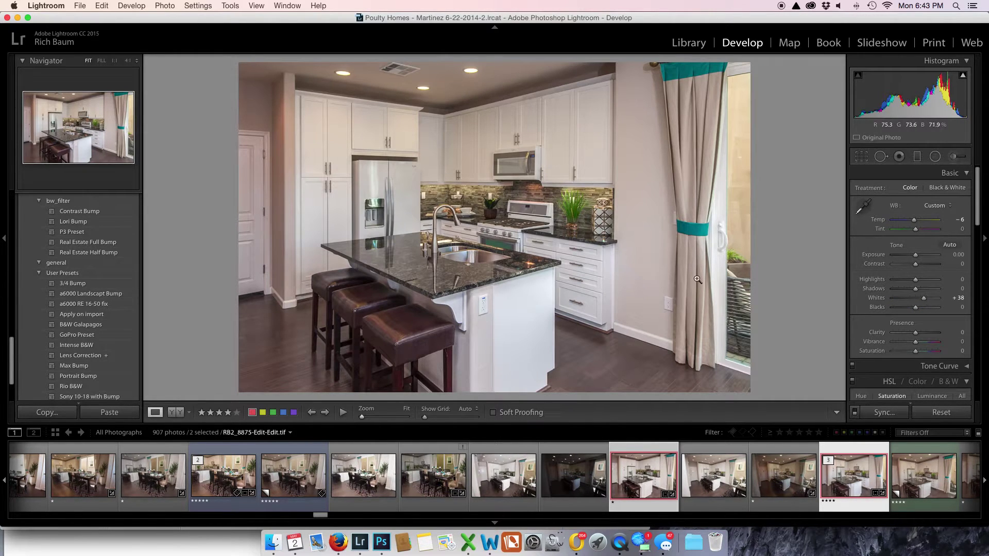
Browse to the living-room shots and view RB2_8895.NEF and the finished RB2_8889-Edit-Edit.tif.
scroll(659, 479, "right", 2)
scroll(659, 479, "right", 10)
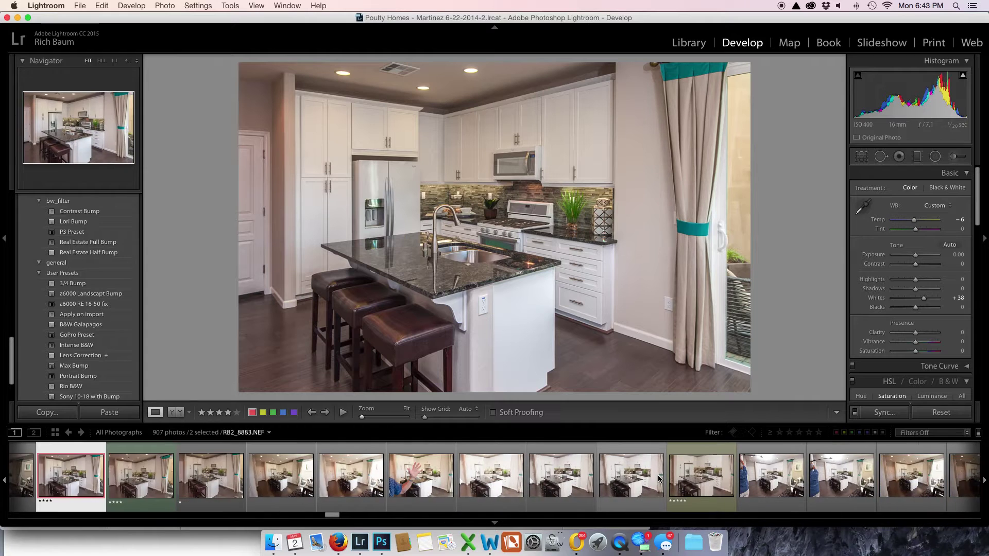
scroll(659, 479, "right", 10)
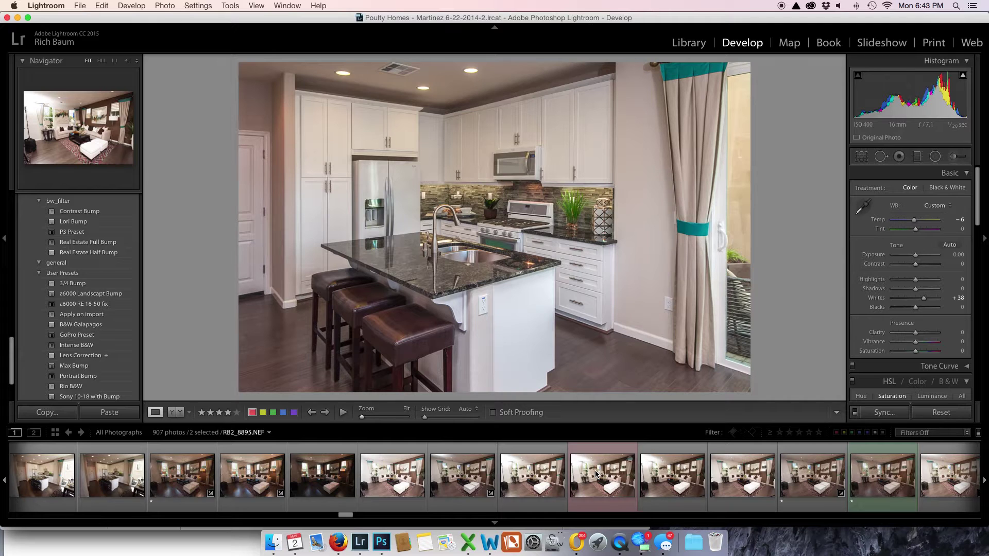
left_click(596, 477)
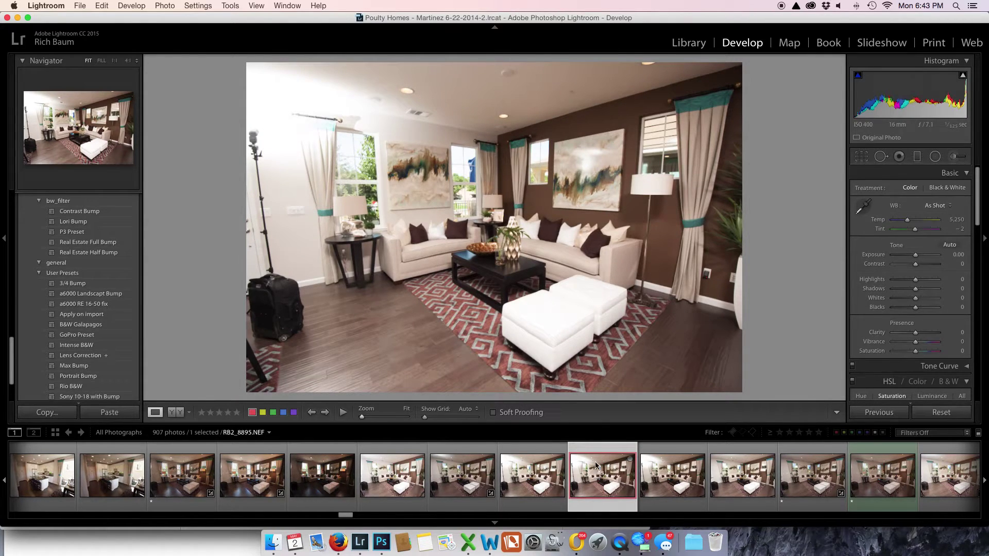
scroll(651, 468, "right", 10)
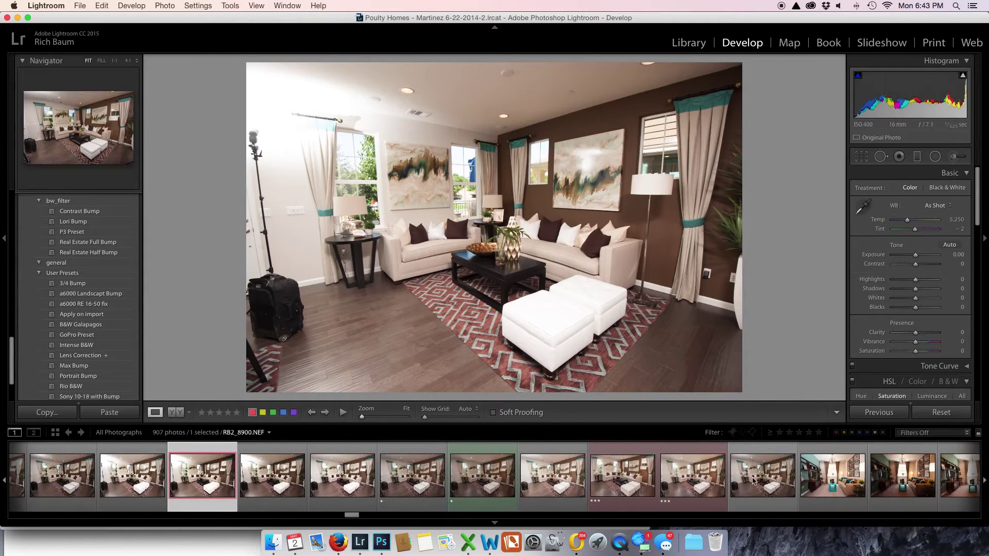
left_click(625, 482)
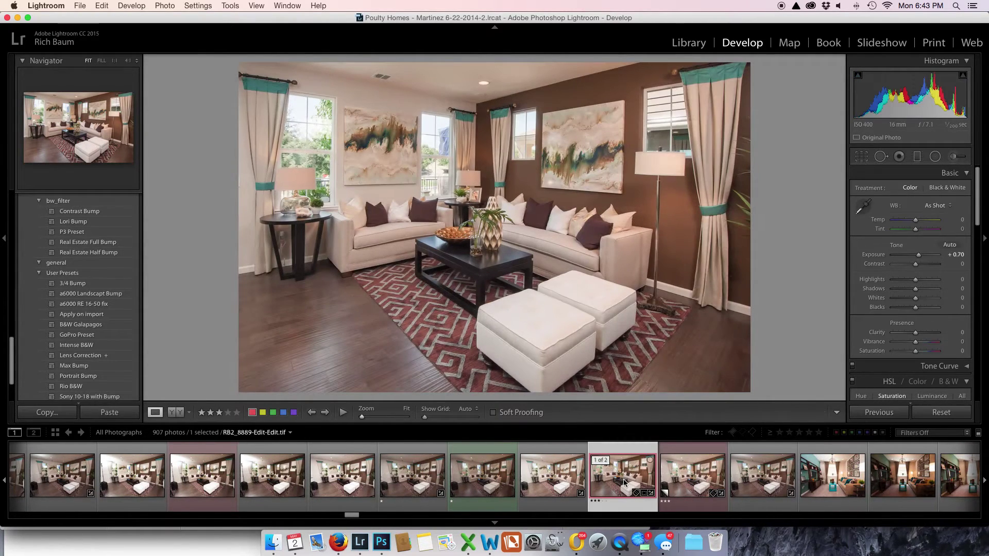
key("super+apostrophe")
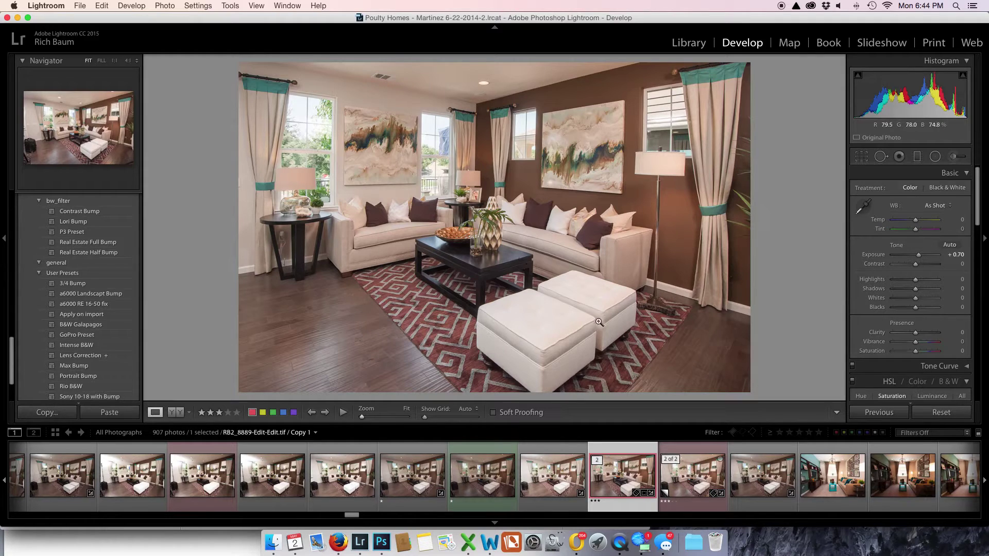
Select Copy 1 of RB2_8889-Edit-Edit.tif and set its manual lens correction's Vertical transform to +19.
left_click(688, 490)
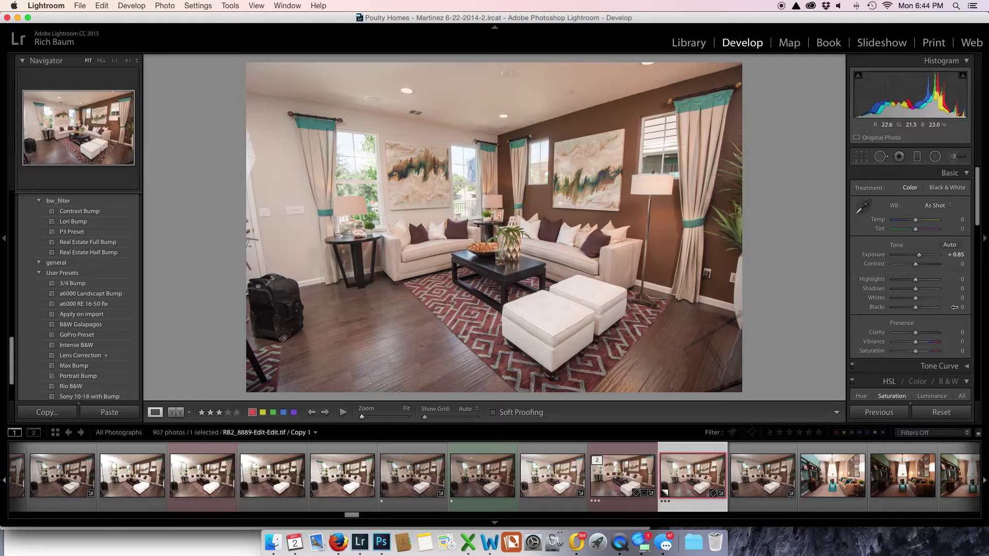
scroll(892, 272, "down", 1)
scroll(892, 272, "down", 10)
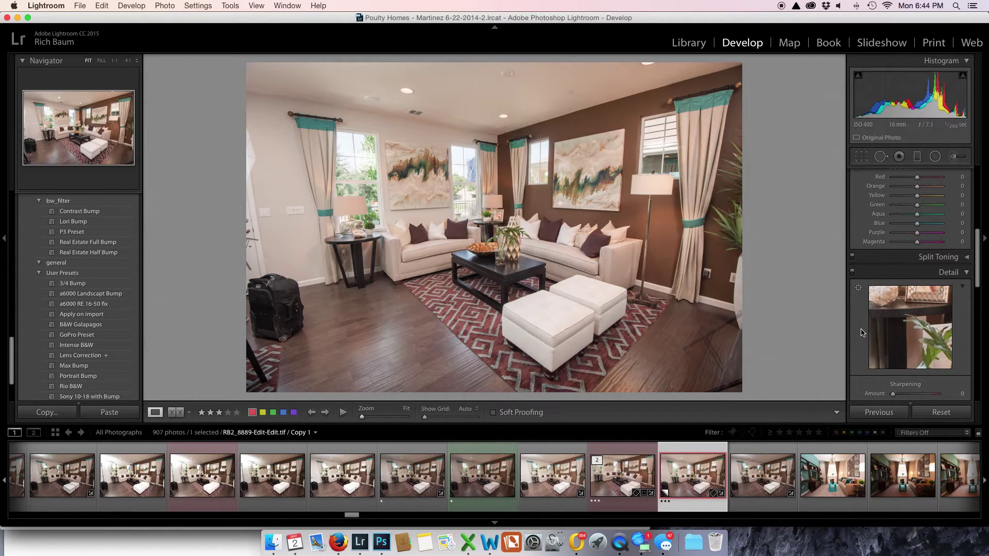
scroll(862, 332, "up", 2)
scroll(862, 332, "up", 10)
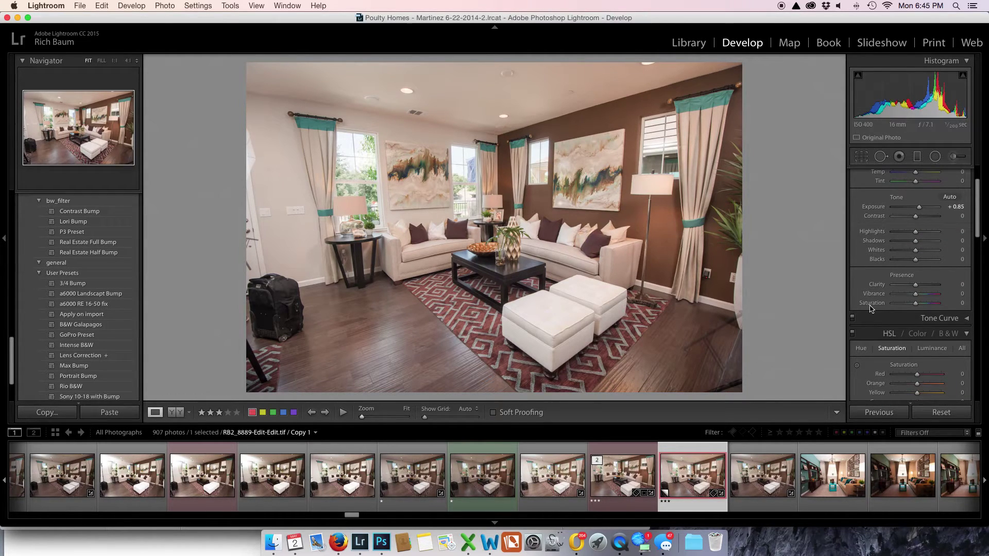
scroll(897, 302, "down", 3)
scroll(897, 302, "down", 15)
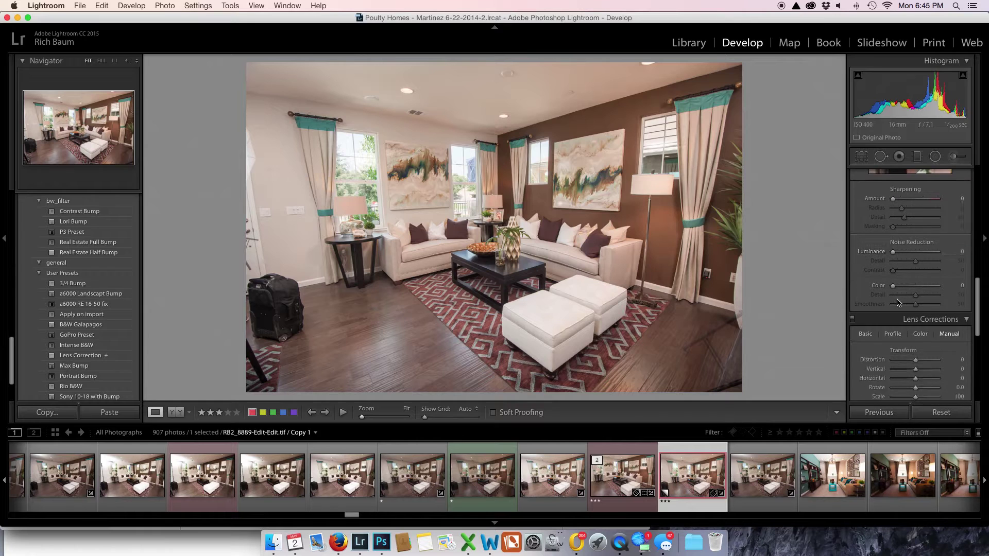
left_click(916, 338)
left_click(916, 328)
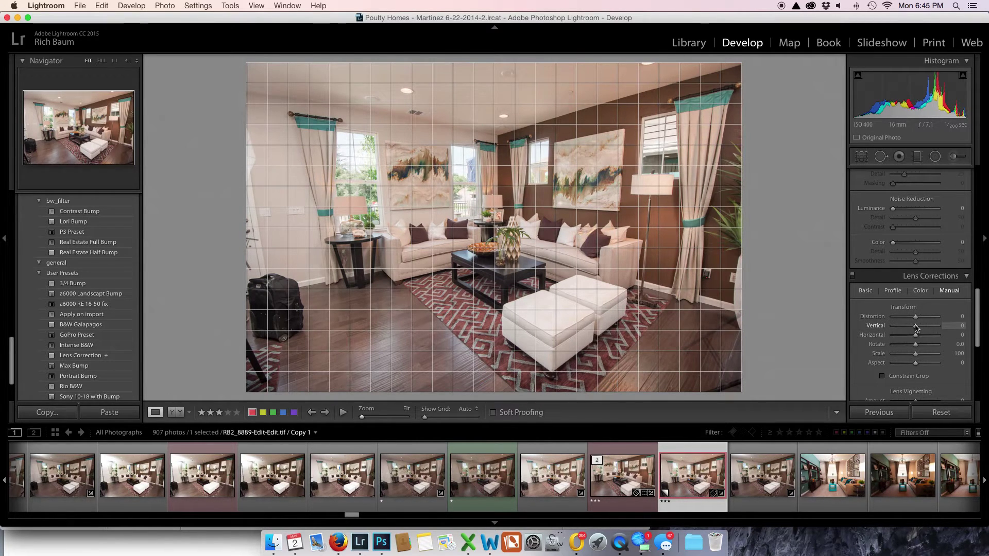
left_click_drag(916, 327, 921, 330)
Crop the living-room Copy 1 tighter, cutting off the white edges, ceiling, suitcase and far-right plant, and apply the crop.
left_click(862, 157)
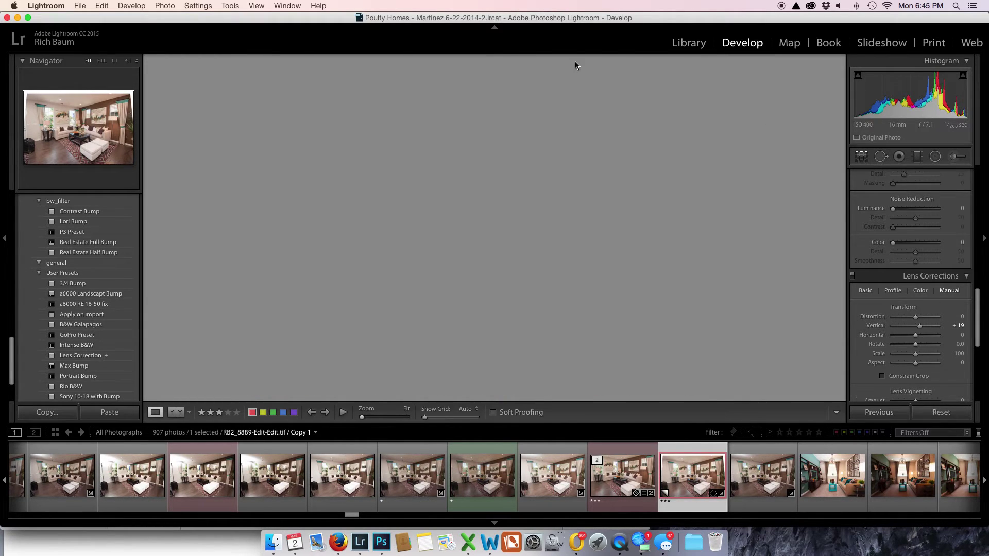
left_click_drag(492, 62, 495, 82)
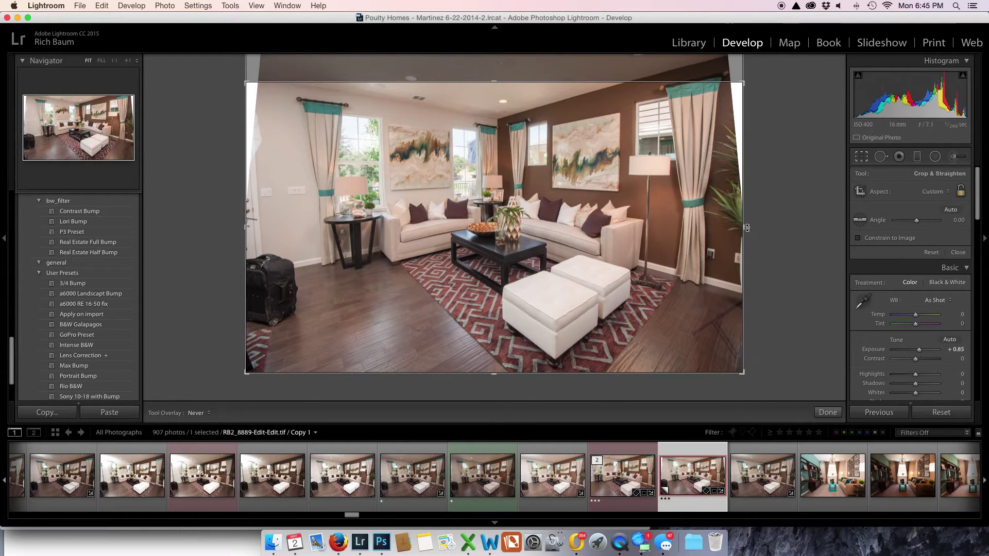
left_click_drag(744, 227, 724, 227)
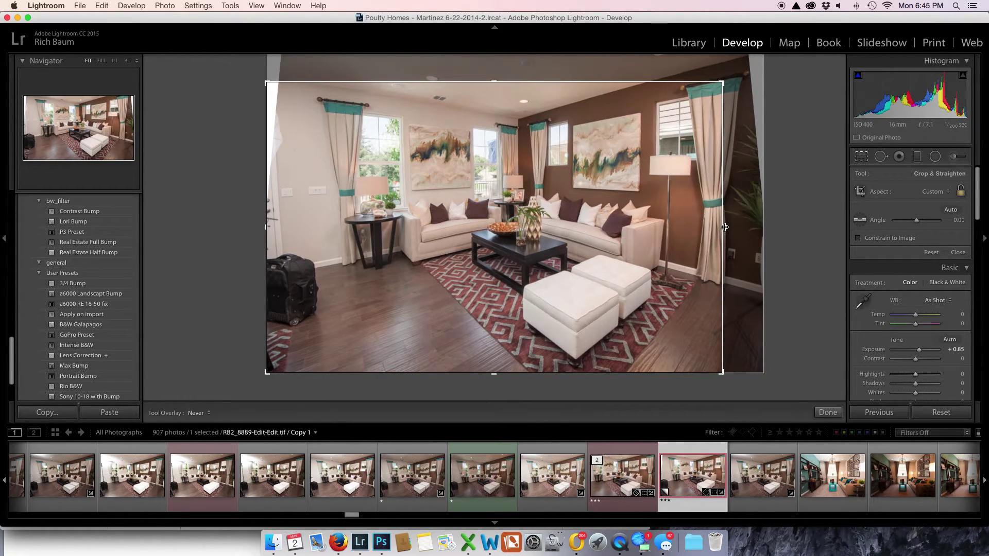
left_click_drag(261, 222, 293, 227)
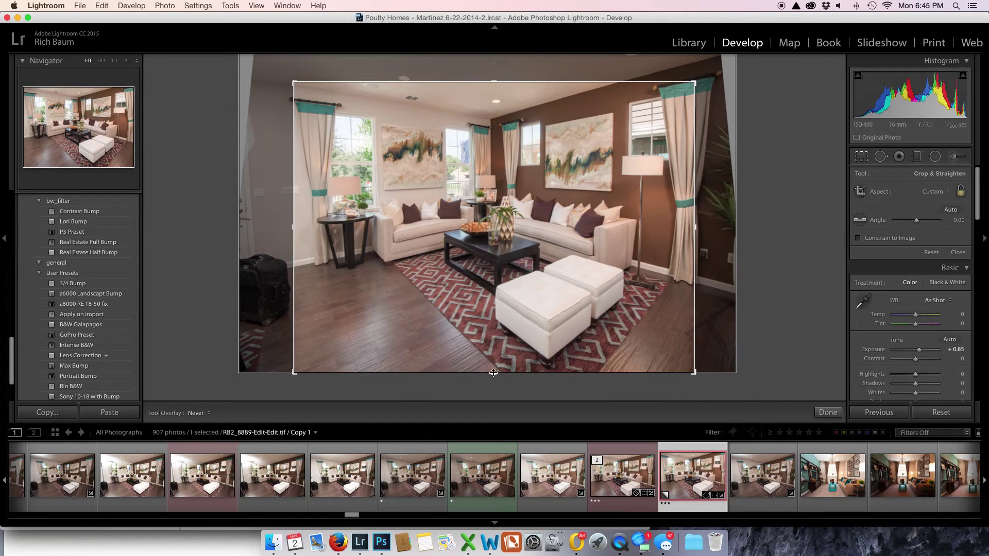
left_click_drag(493, 372, 494, 349)
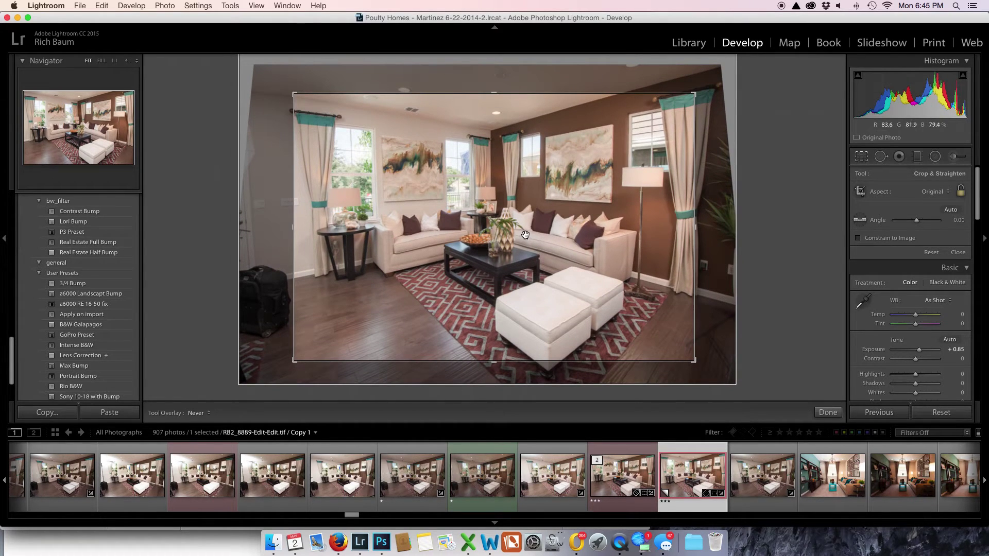
key("Return")
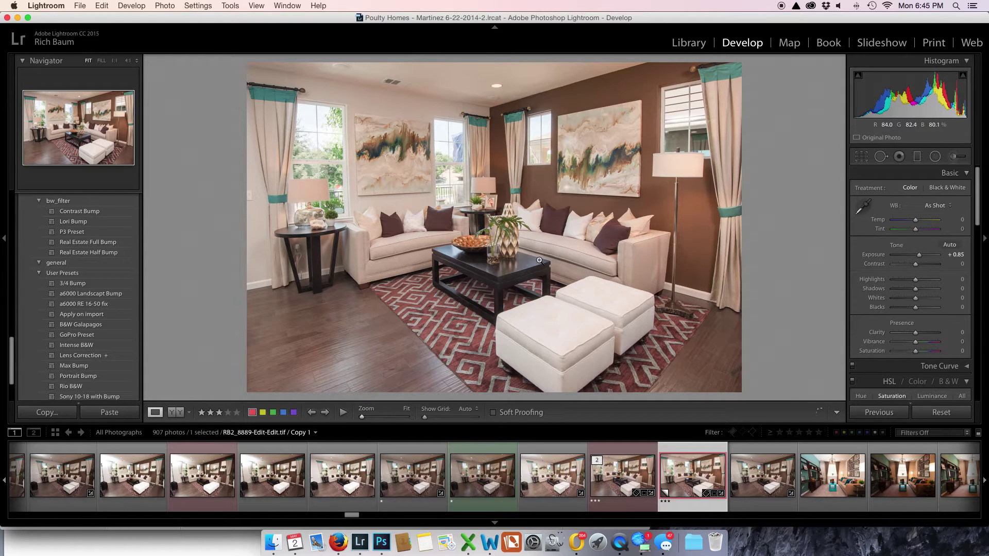
Compare the cropped Copy 1 with the finished living-room photo RB2_8889-Edit-Edit.tif.
left_click(613, 492)
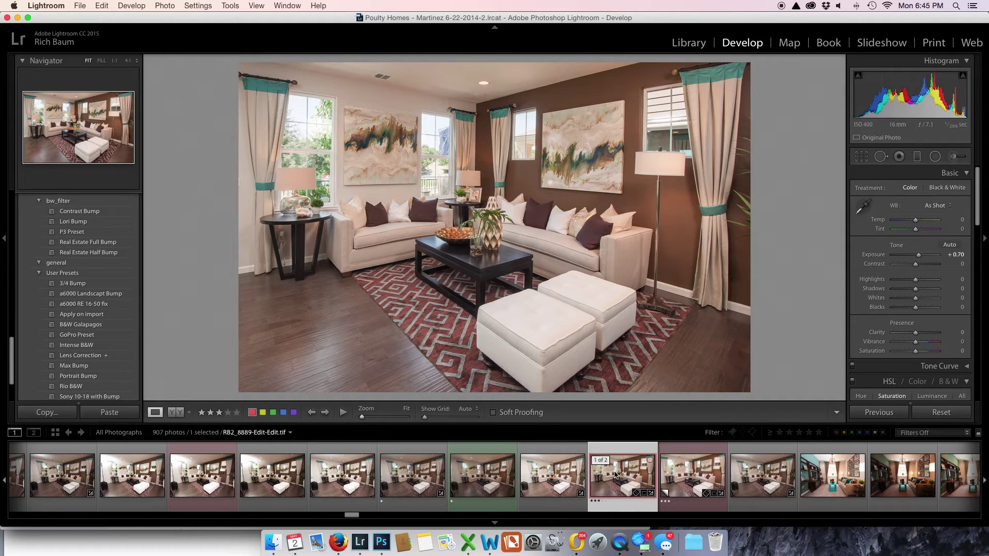
left_click(682, 483)
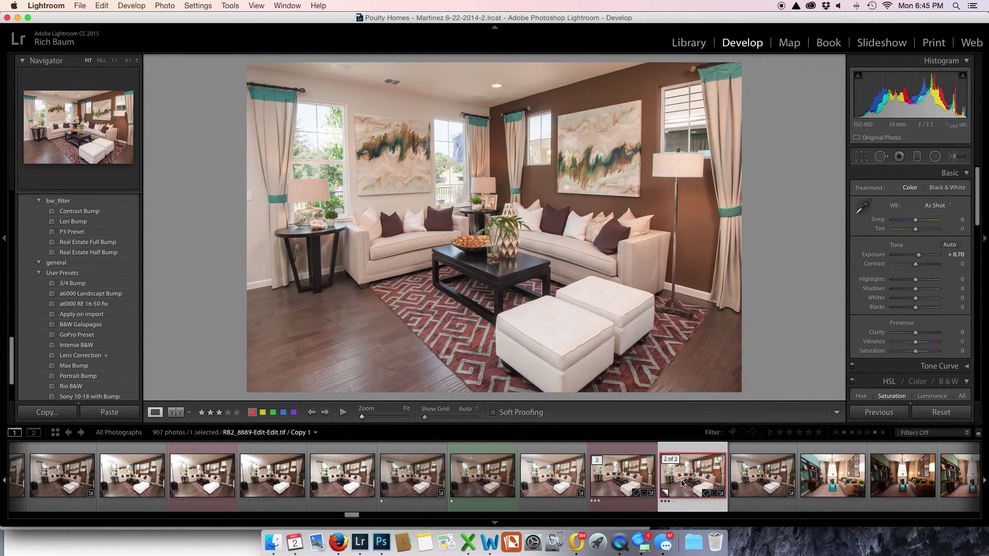
left_click(632, 482)
Browse to the earlier shots and view RB2_8861.NEF, the uncropped sectional-sofa living room and the finished RB2_8815-Edit.tif.
scroll(619, 479, "up", 10)
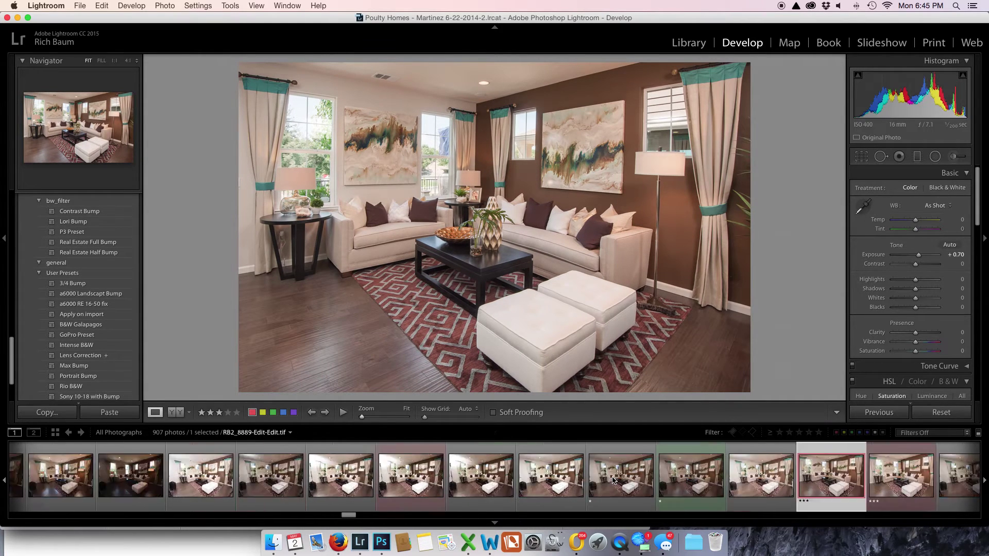
scroll(609, 480, "up", 5)
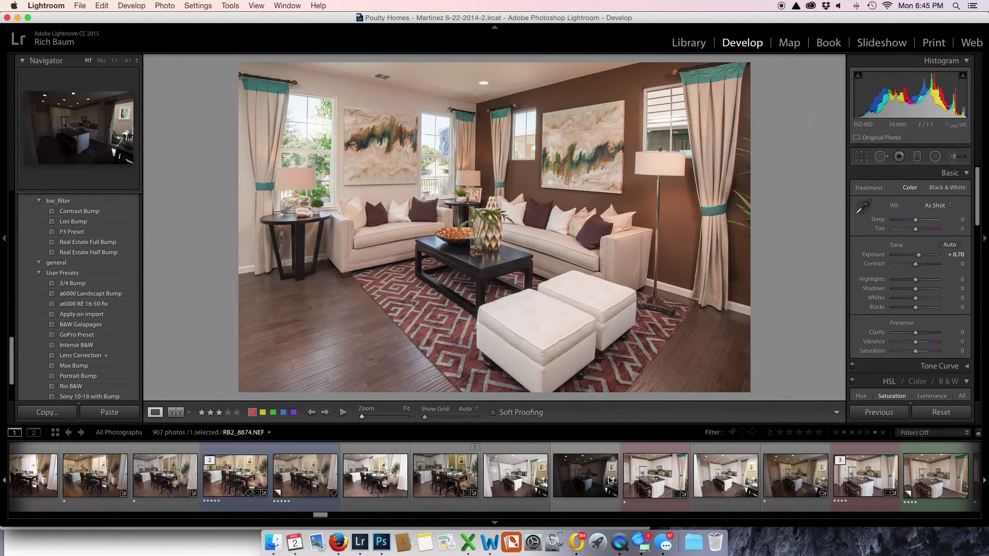
scroll(610, 480, "up", 10)
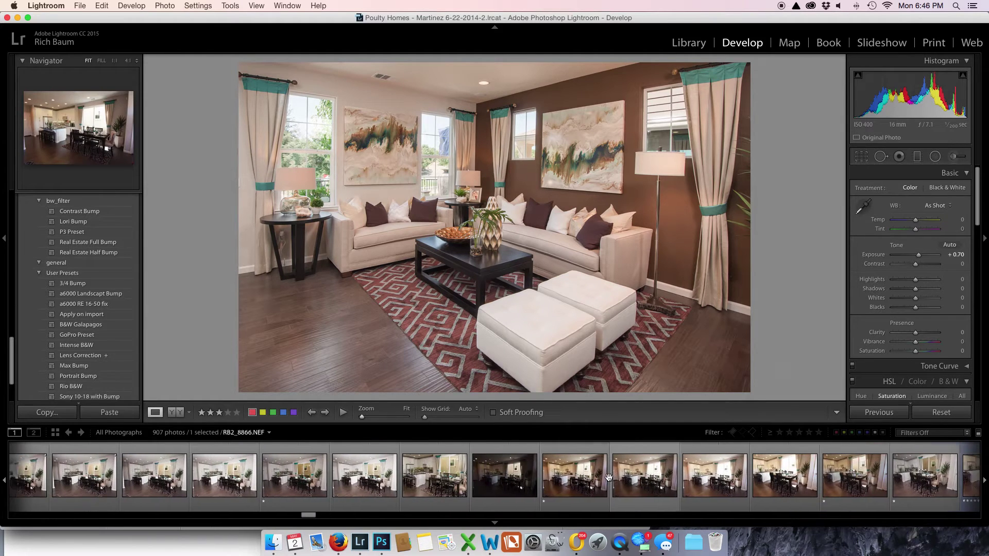
scroll(609, 480, "up", 1)
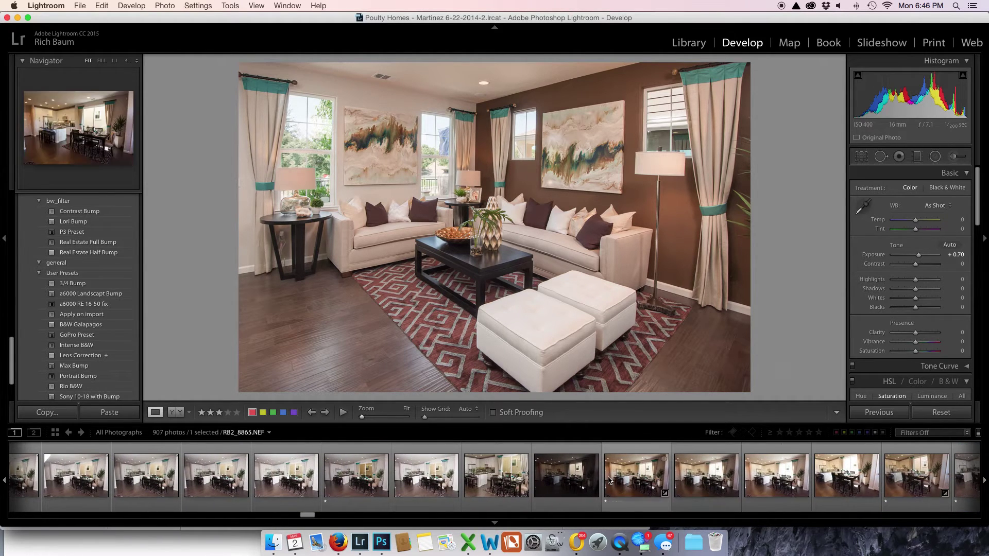
left_click(343, 484)
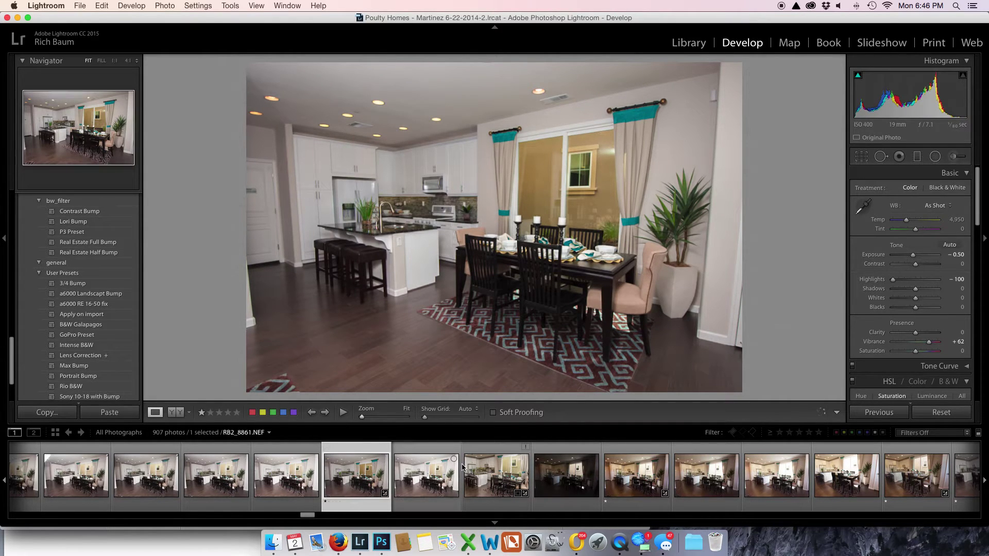
scroll(434, 472, "up", 8)
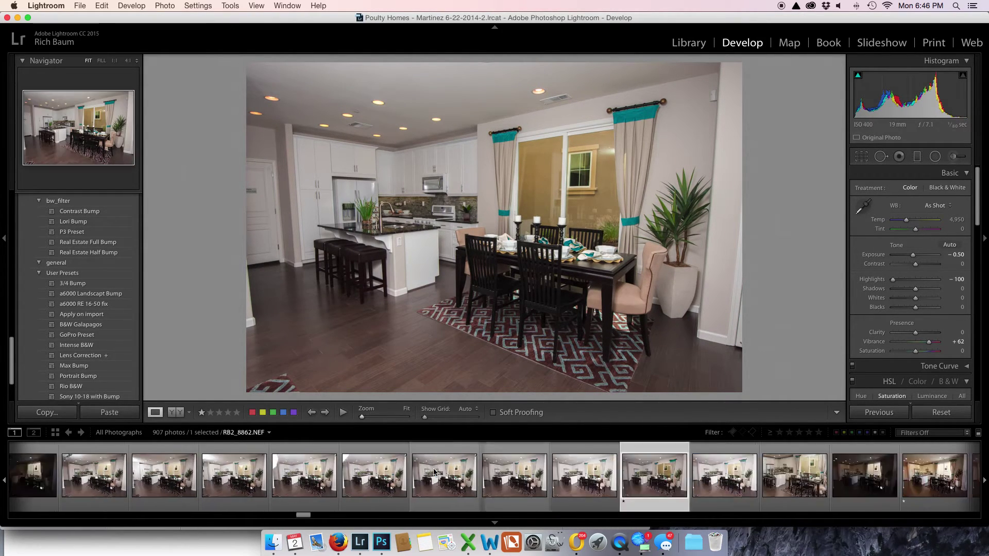
scroll(434, 472, "up", 3)
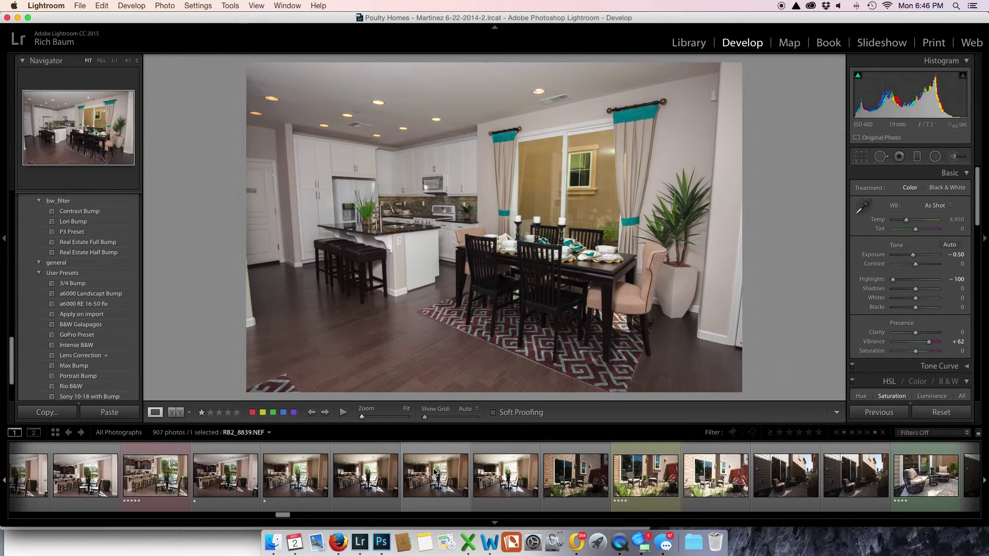
scroll(432, 471, "up", 15)
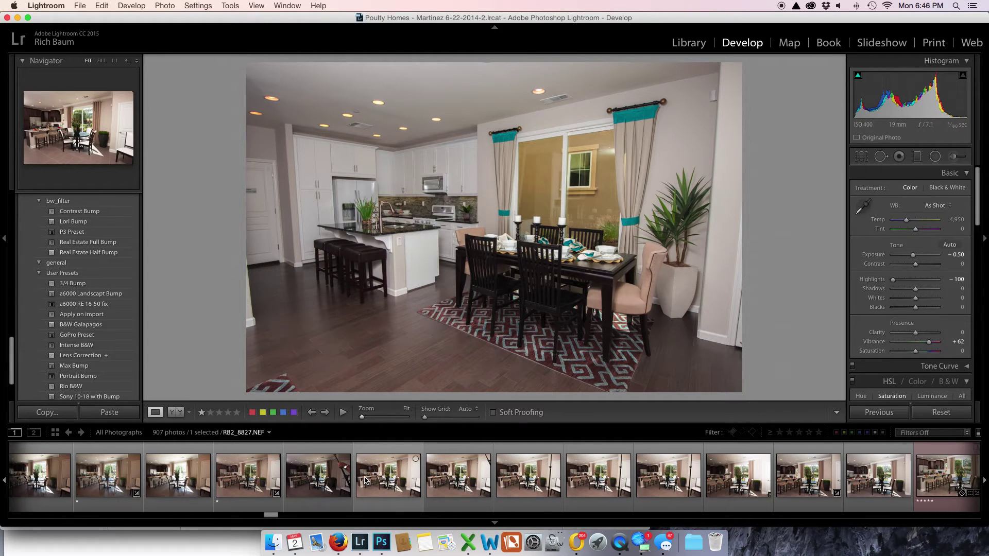
scroll(245, 479, "up", 12)
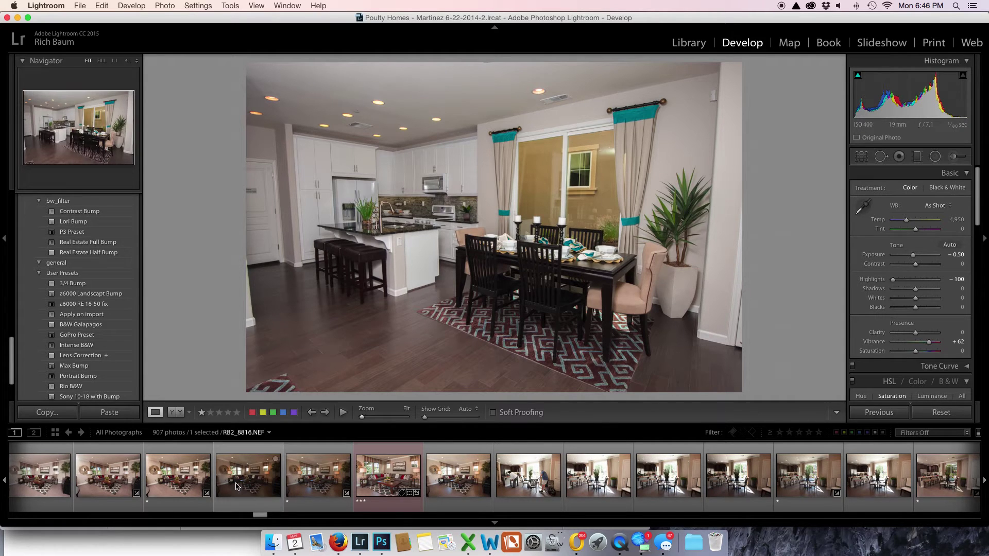
left_click(178, 484)
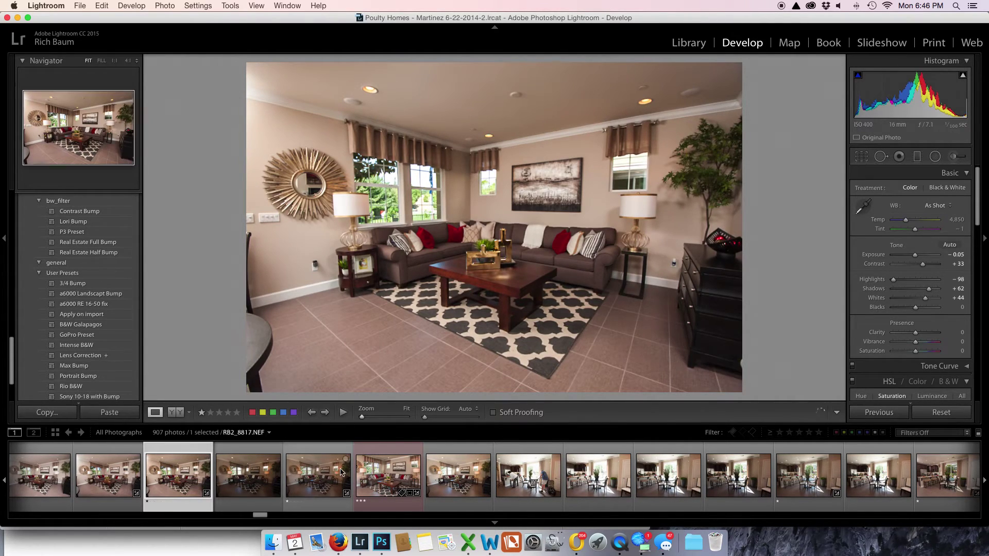
left_click(376, 475)
Browse to the dark-cabinet kitchen shots and compare the finished RB2_8800.dng with its uncropped Copy 2.
scroll(360, 472, "up", 8)
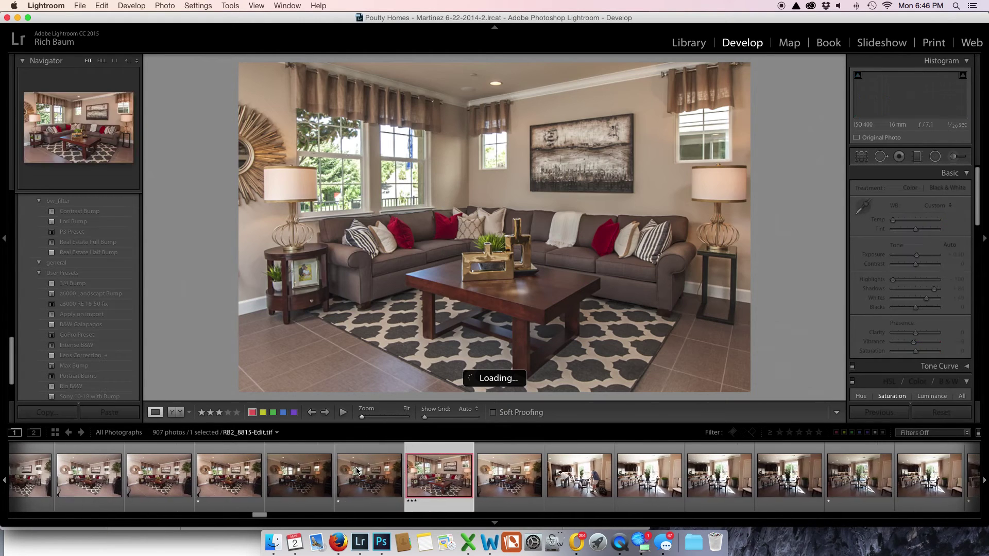
scroll(357, 471, "up", 6)
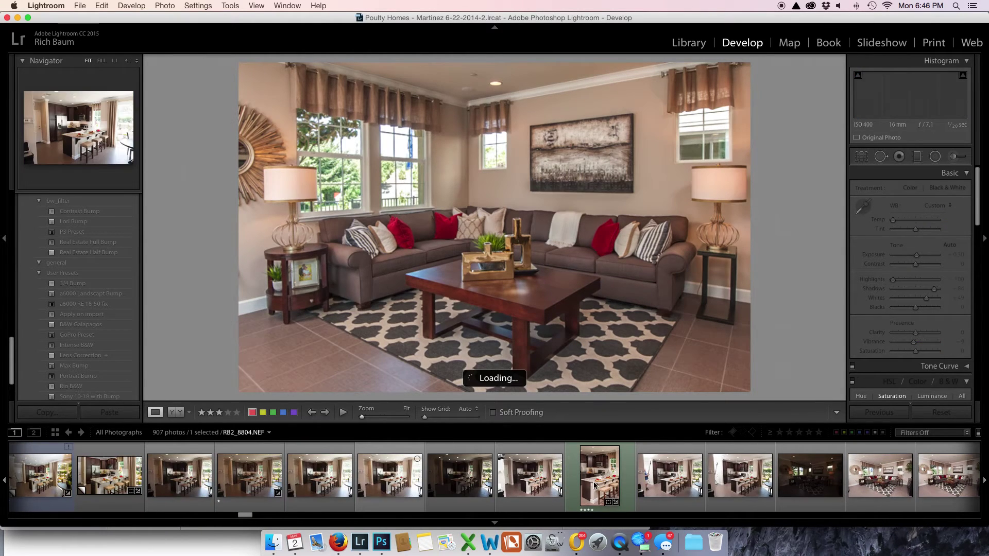
scroll(232, 479, "up", 6)
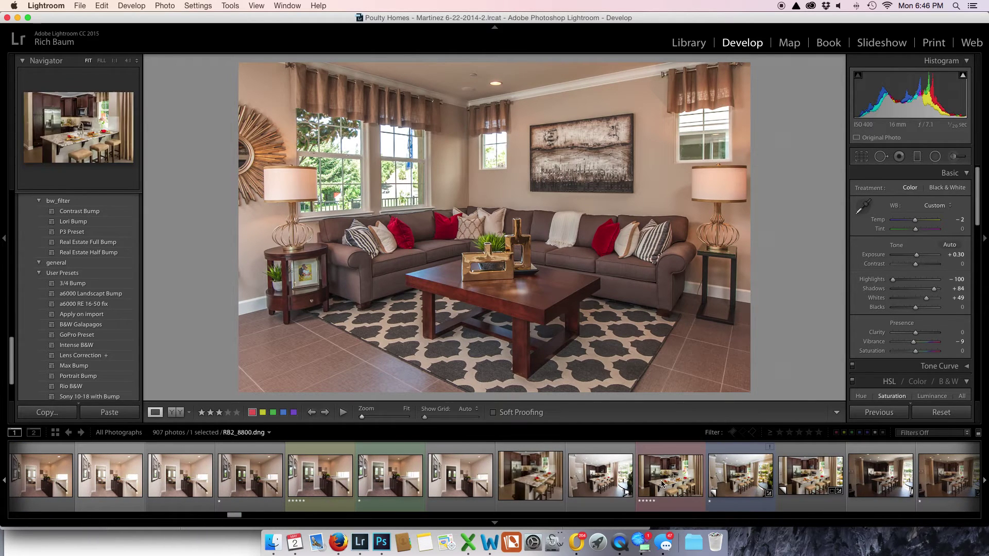
left_click(680, 487)
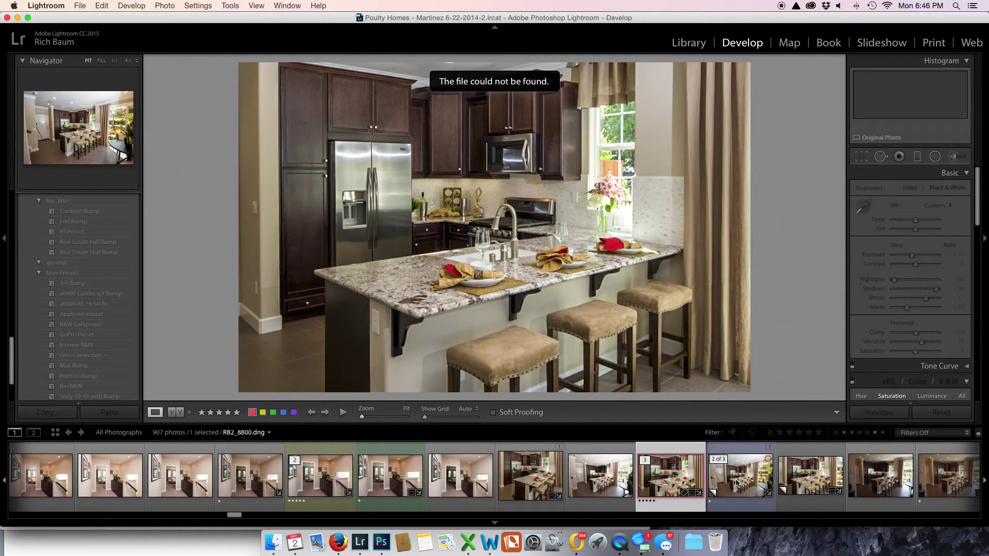
left_click(737, 483)
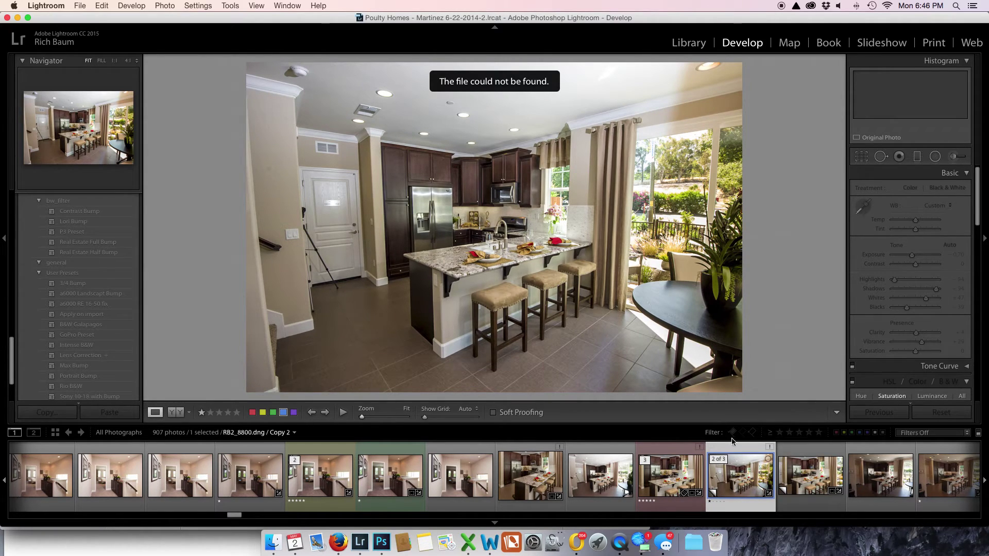
left_click(675, 487)
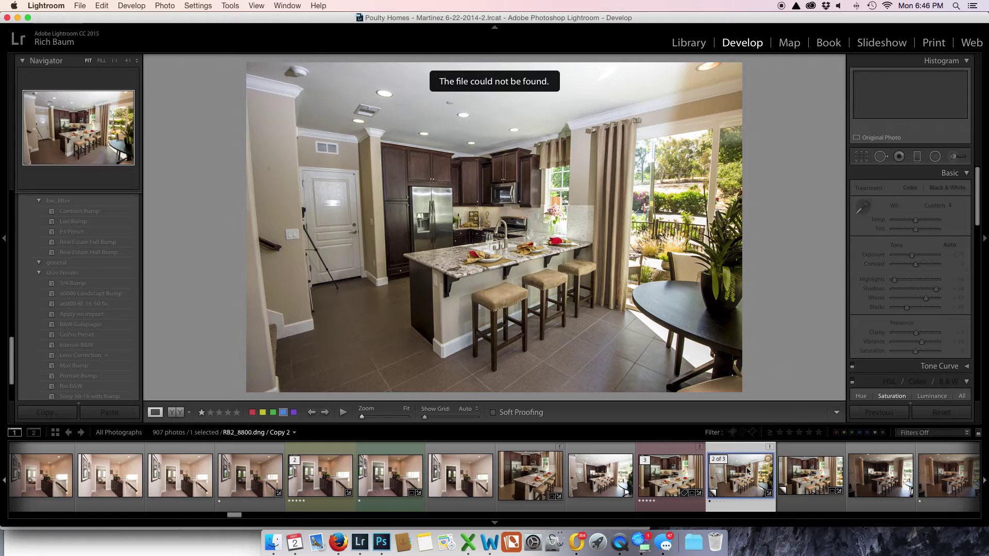
left_click(806, 474)
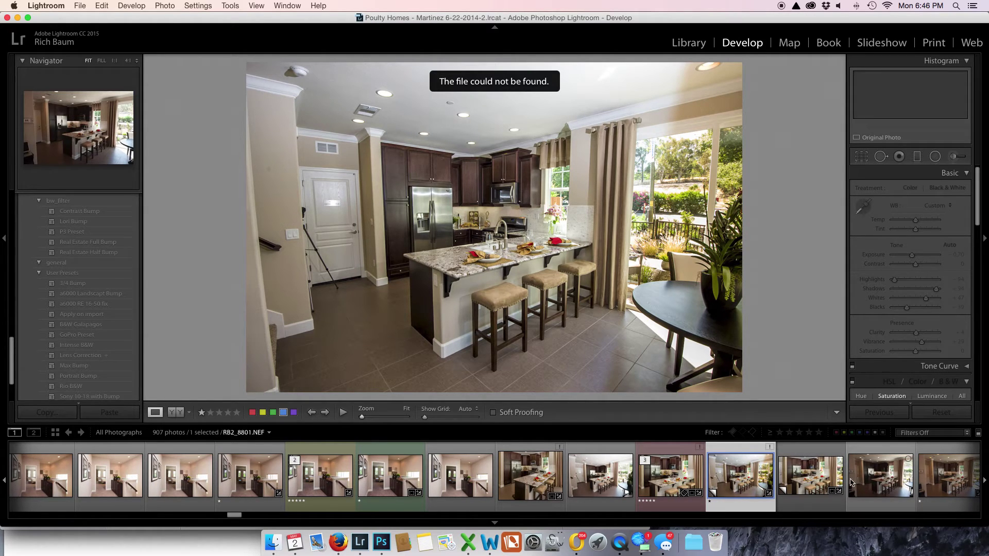
Select kitchen photo RB2_8799.NEF, apply the Real Estate Full Bump preset and set its exposure to -0.45.
left_click(601, 486)
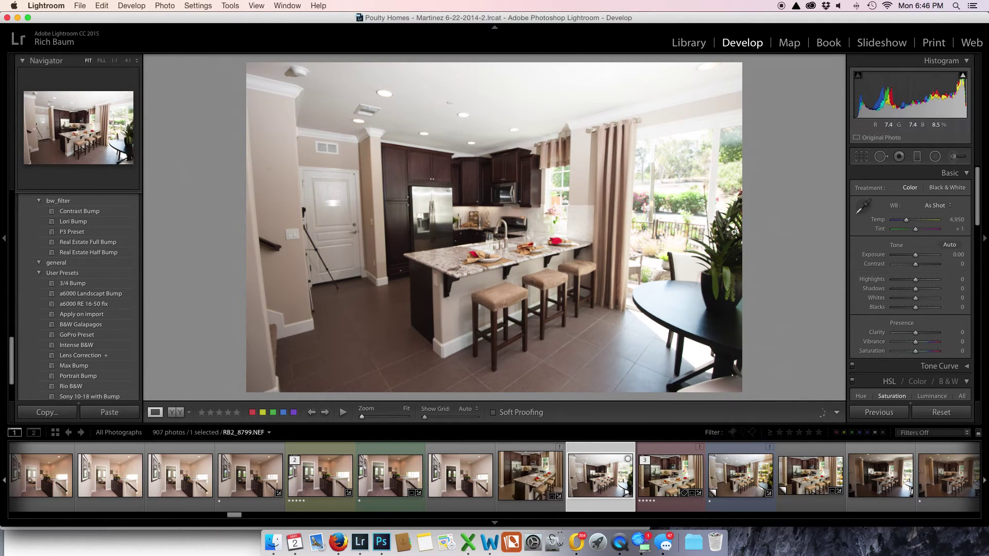
left_click(79, 243)
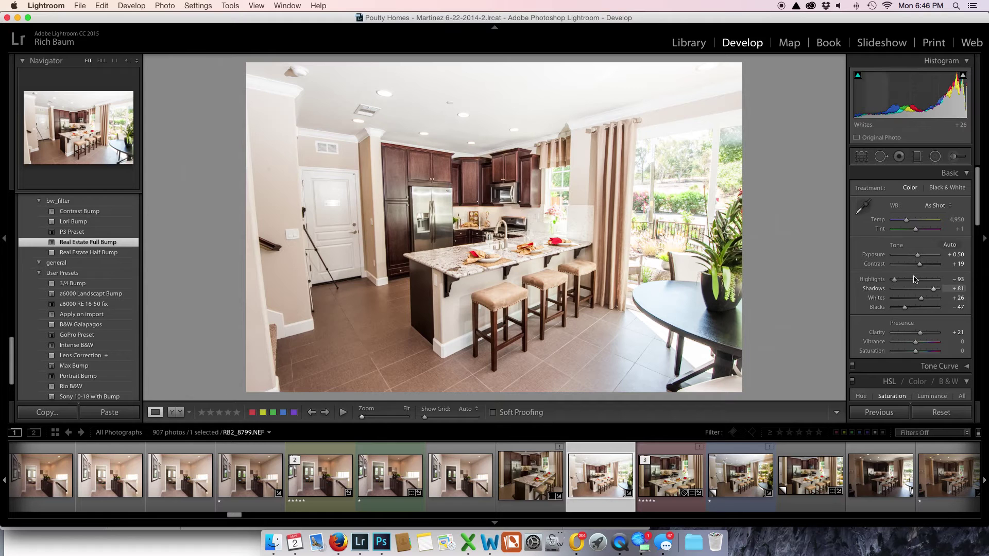
left_click_drag(918, 256, 914, 258)
Set the kitchen photo's manual lens correction Vertical transform to +20.
scroll(909, 260, "down", 15)
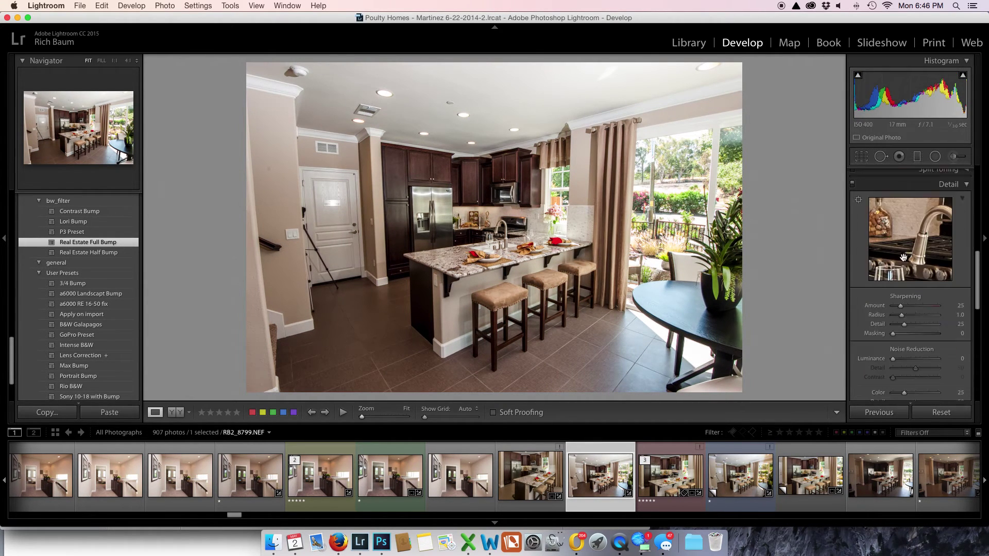
scroll(904, 263, "down", 4)
left_click_drag(916, 289, 899, 272)
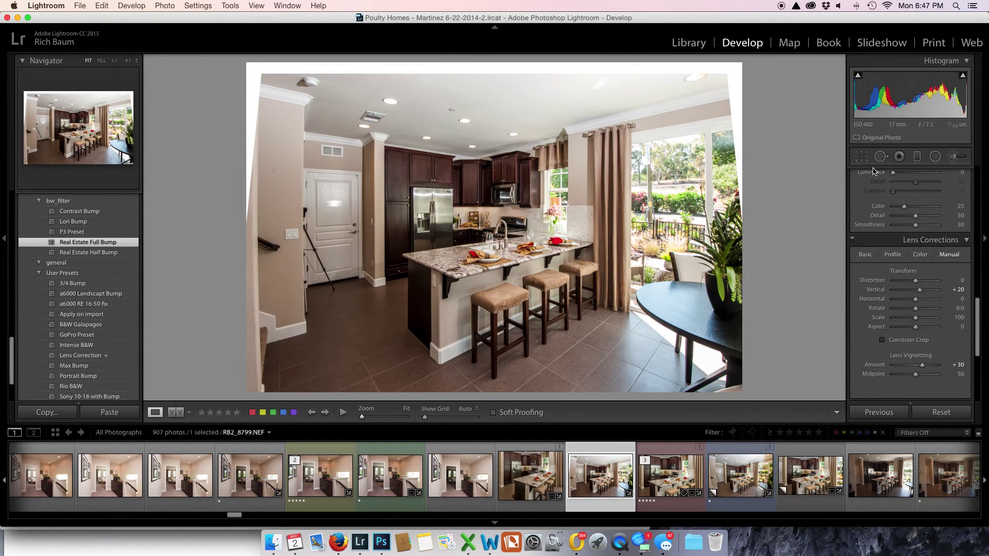
Crop the kitchen photo at its original aspect around the island, cabinets and curtain, reposition the image within it and apply the crop.
left_click(867, 159)
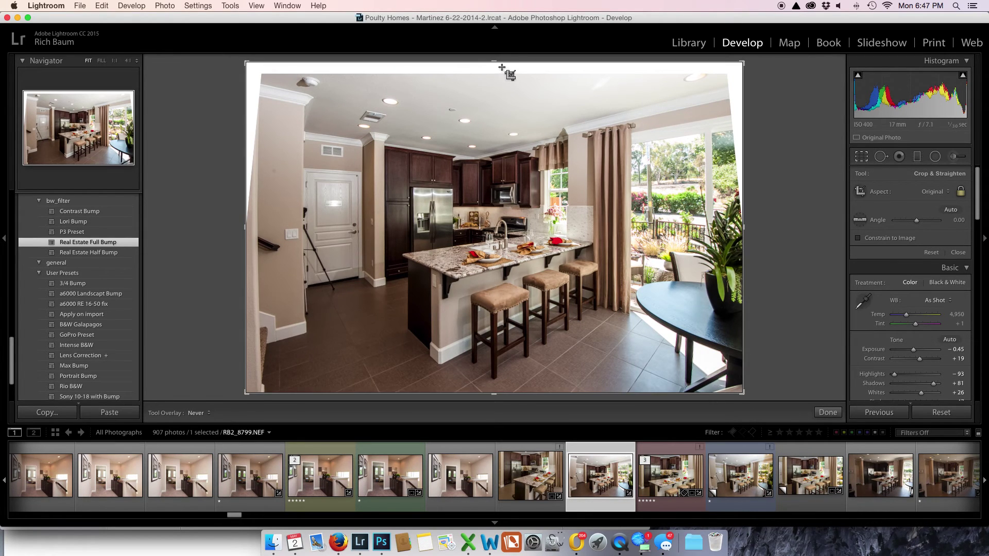
left_click_drag(493, 62, 503, 125)
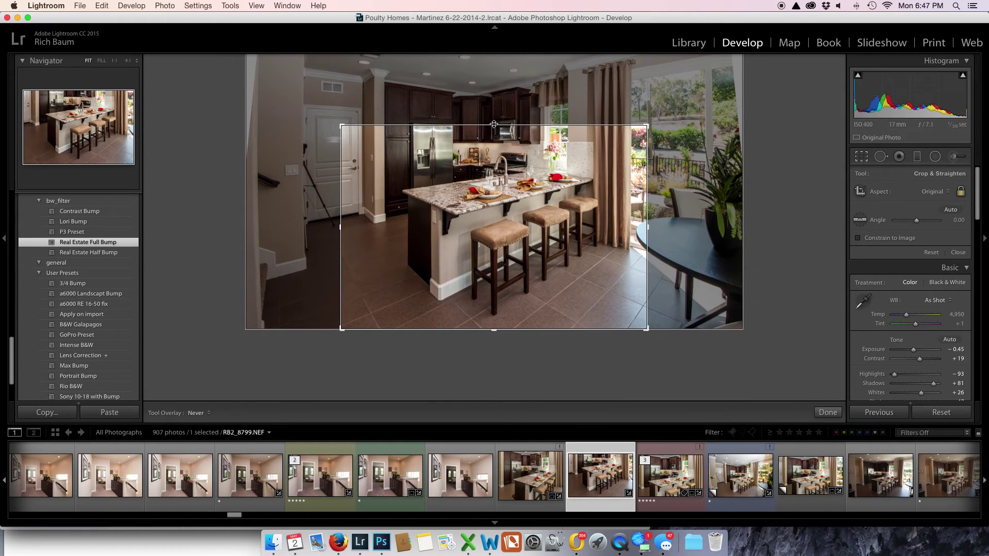
left_click_drag(493, 225, 494, 236)
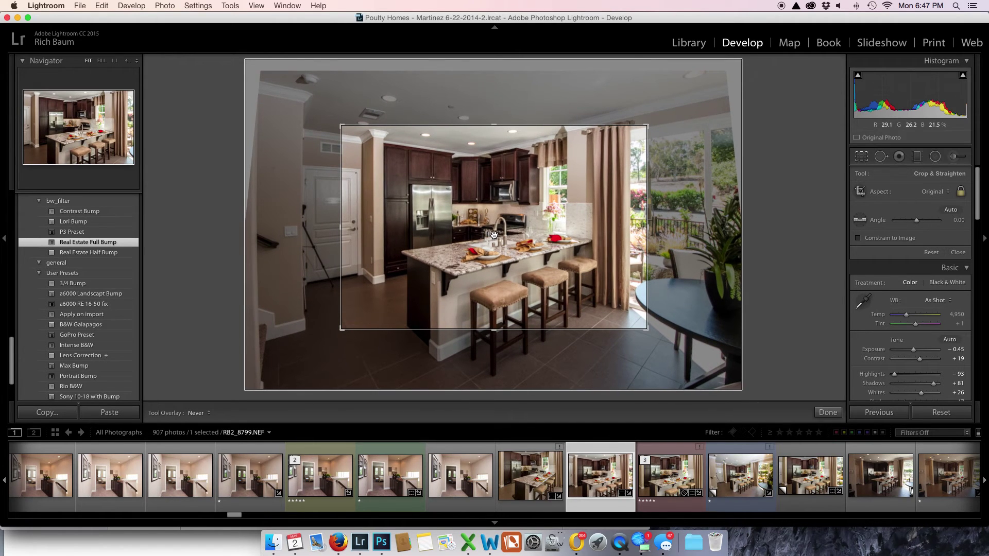
key("Return")
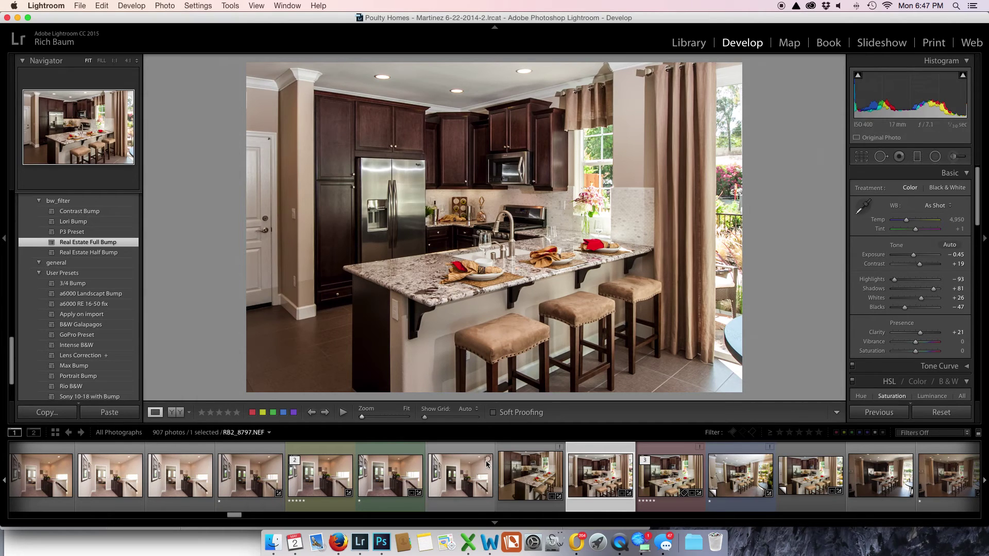
Check the finished RB2_8800.dng for comparison and tighten the crop of RB2_8799.NEF to exclude the entry door and outdoor view.
left_click(665, 480)
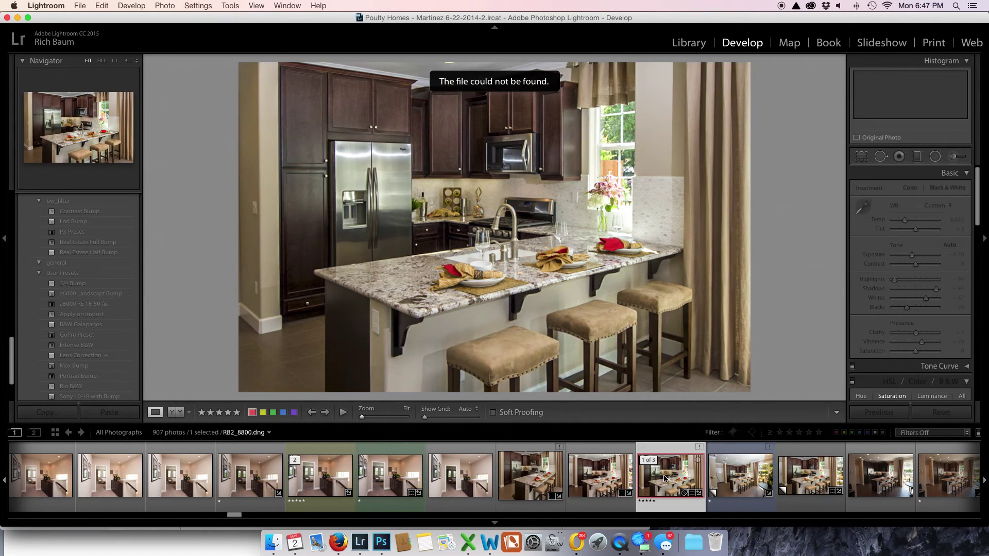
left_click(602, 480)
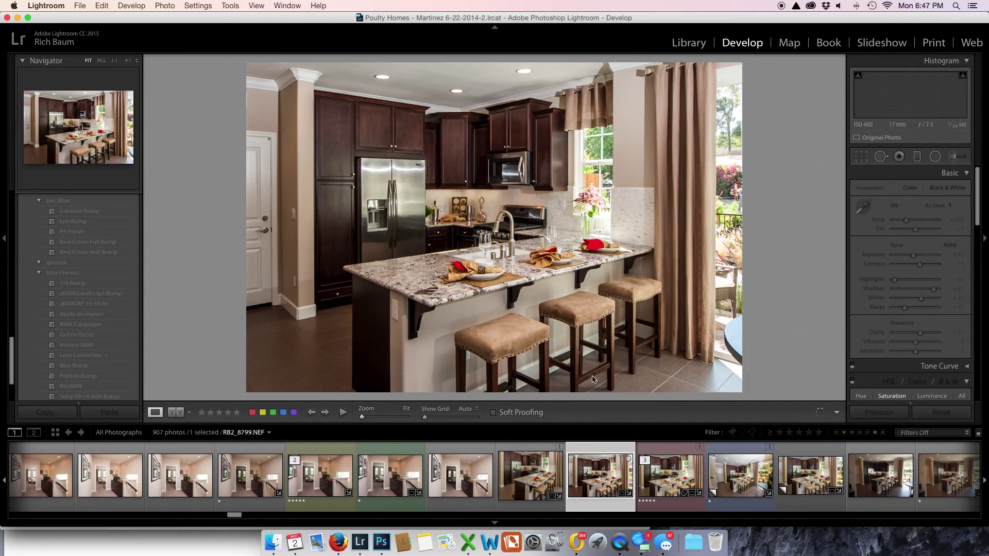
left_click(863, 159)
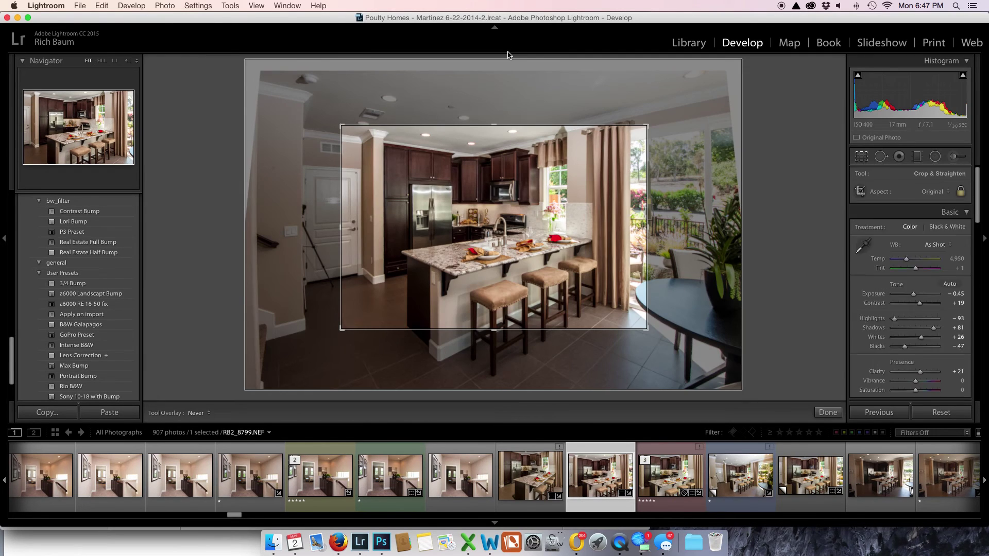
left_click_drag(494, 124, 494, 137)
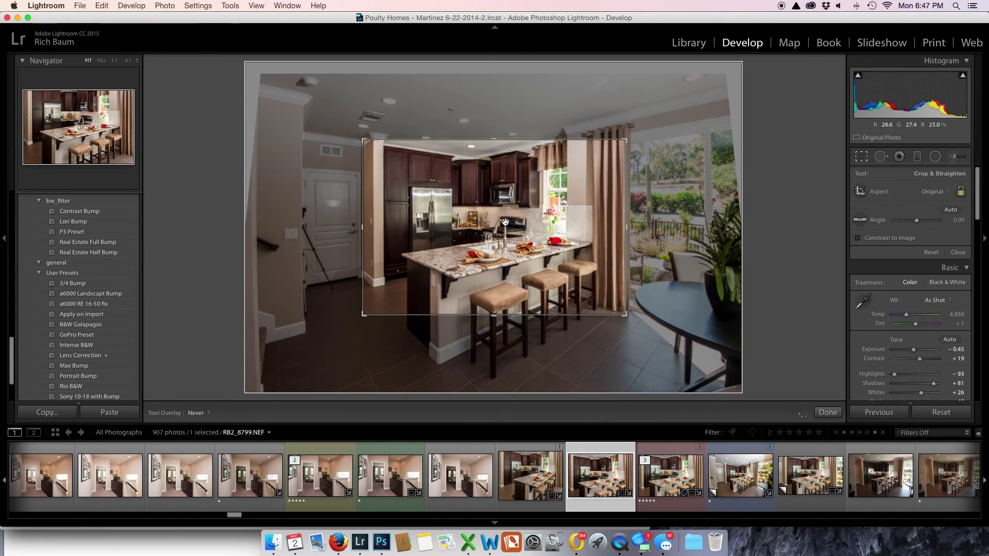
key("Return")
Compare the finished RB2_8800.dng with the tightened crop of RB2_8799.NEF.
left_click(664, 483)
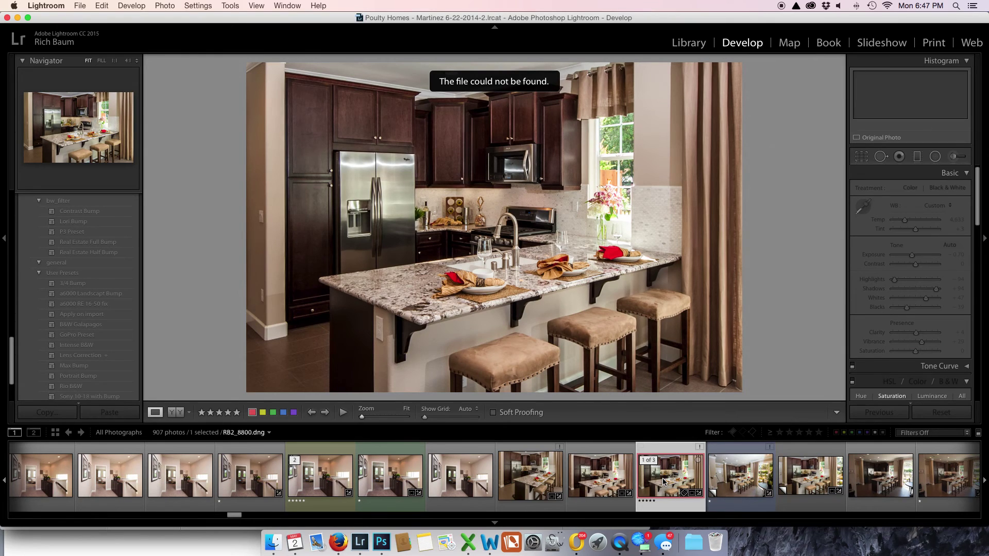
left_click(613, 480)
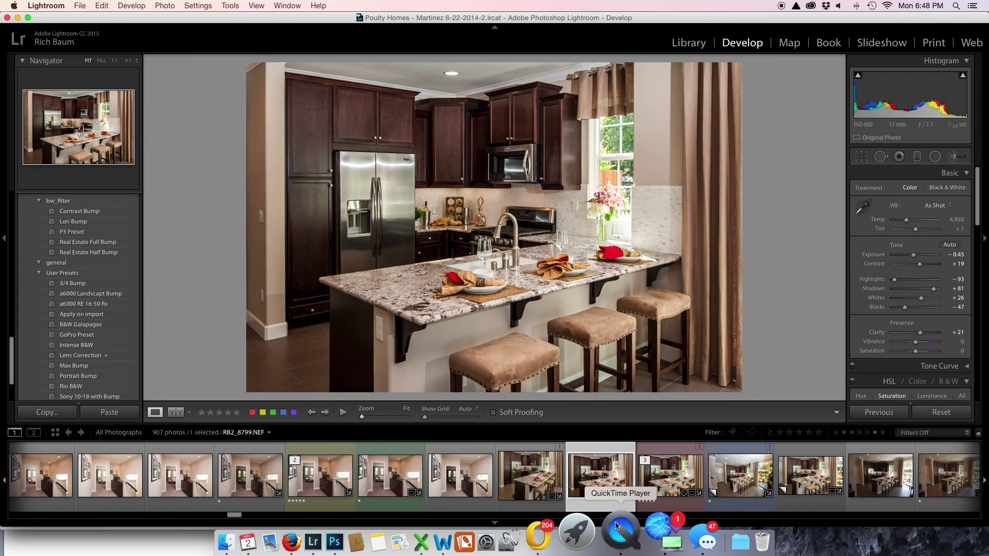
right_click(623, 531)
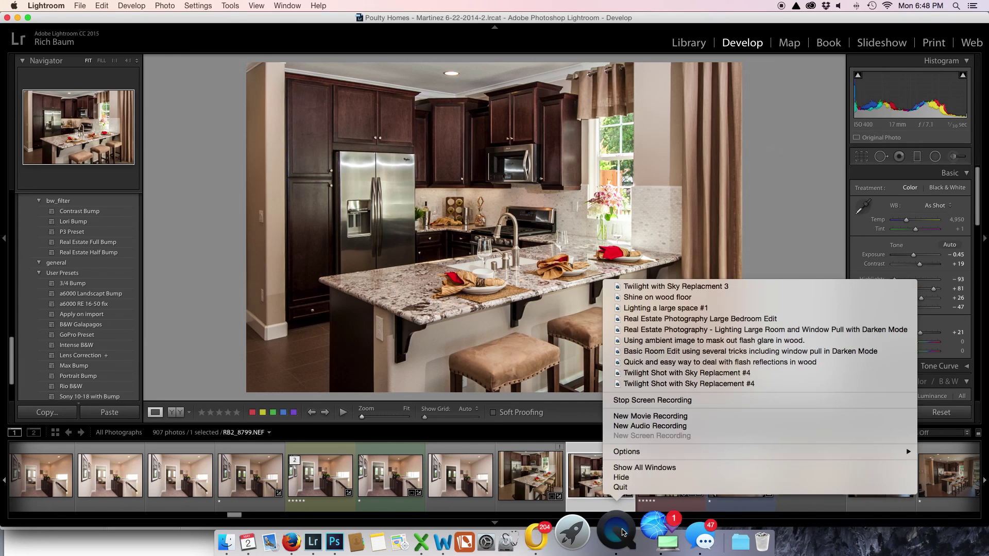